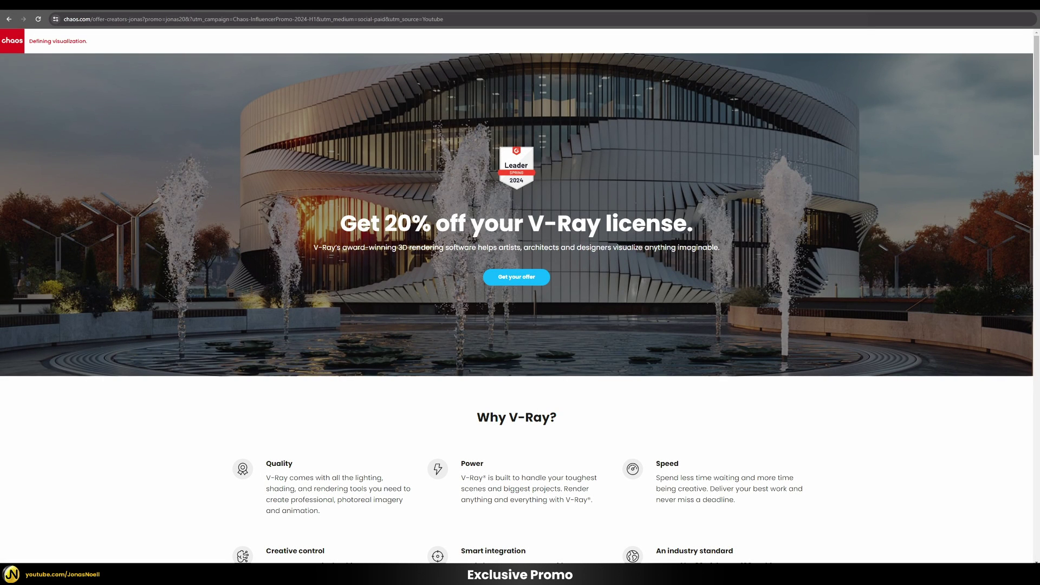
Look through the Chaos offer page for 20% off a V-Ray license
left_click_drag(339, 227, 713, 226)
left_click(713, 225)
scroll(858, 281, "down", 15)
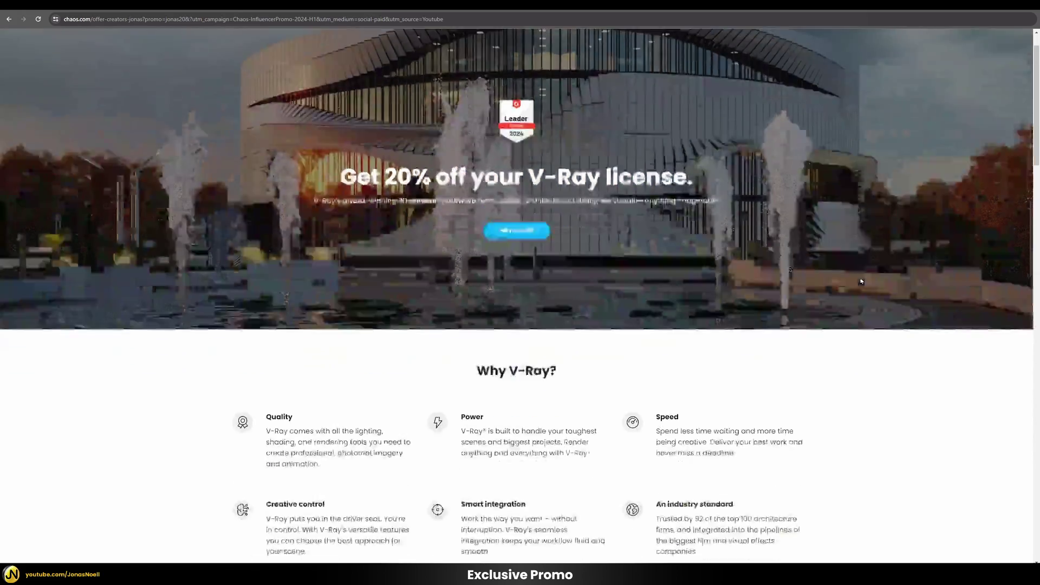
scroll(858, 281, "down", 13)
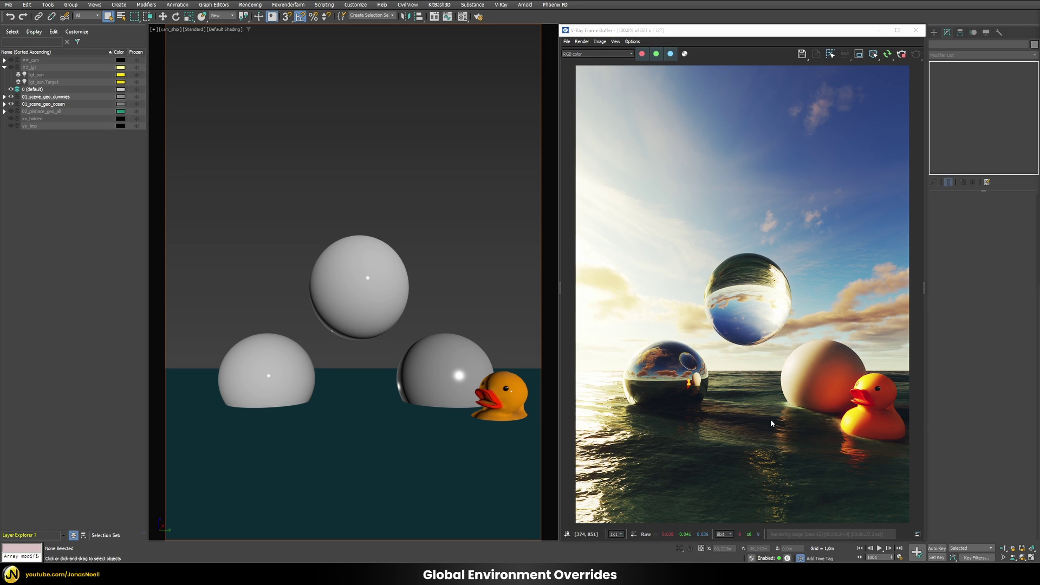
Open the environment and render setup settings and enable V-Ray's reflection/refraction environment override
key("8")
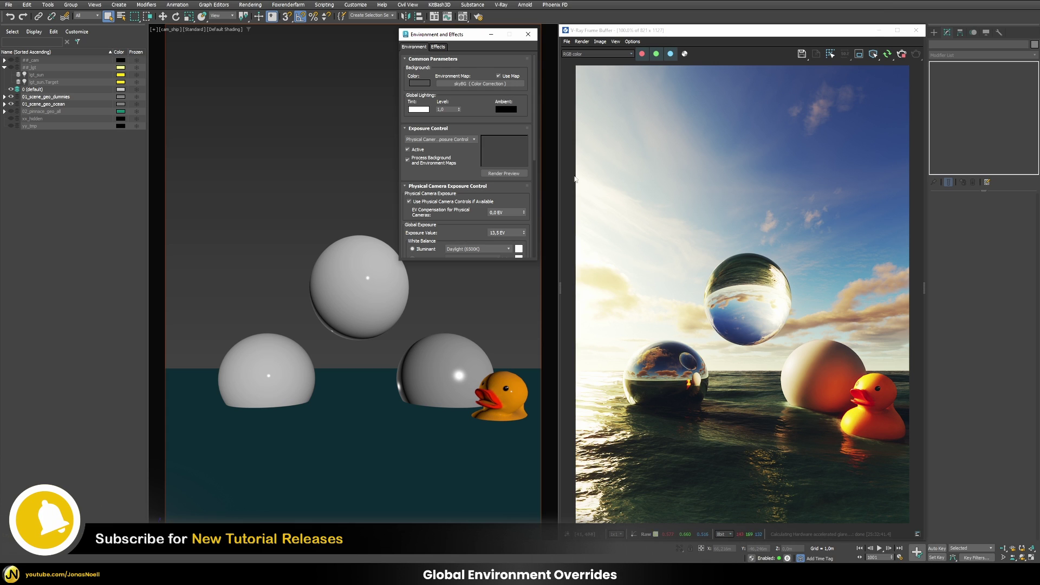
left_click(505, 79)
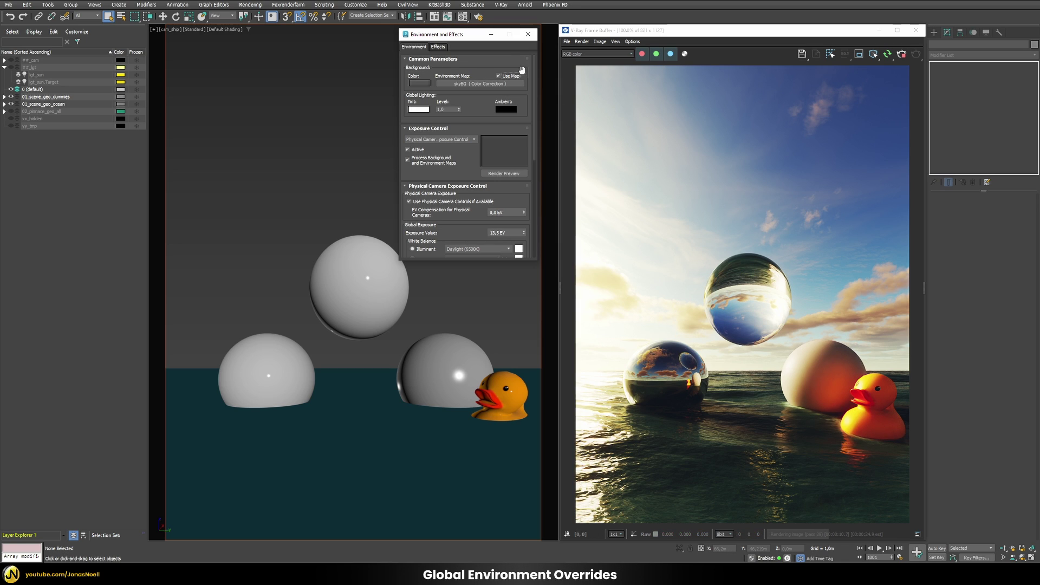
left_click(479, 18)
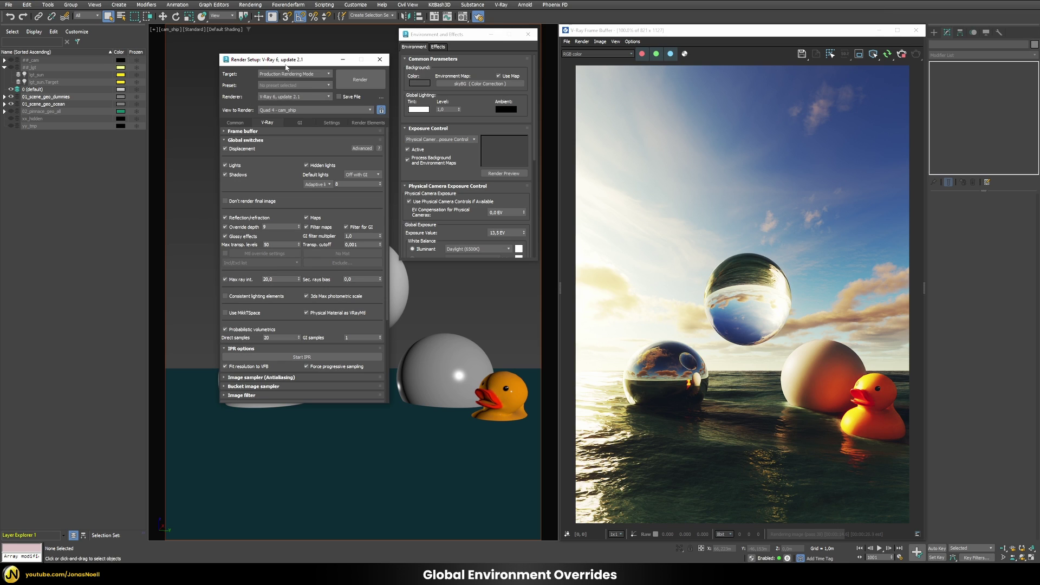
left_click_drag(286, 65, 267, 52)
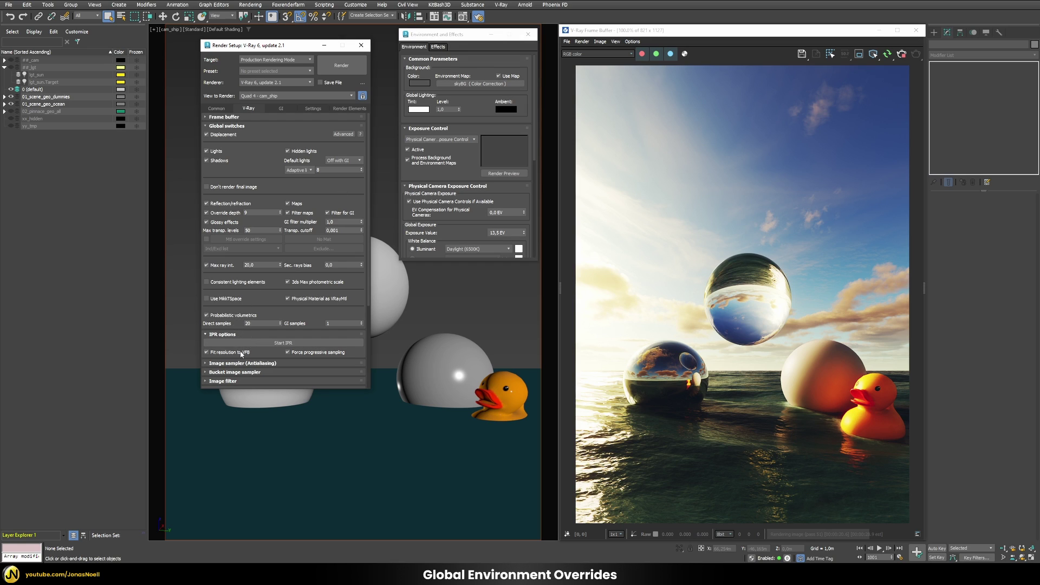
scroll(271, 297, "down", 5)
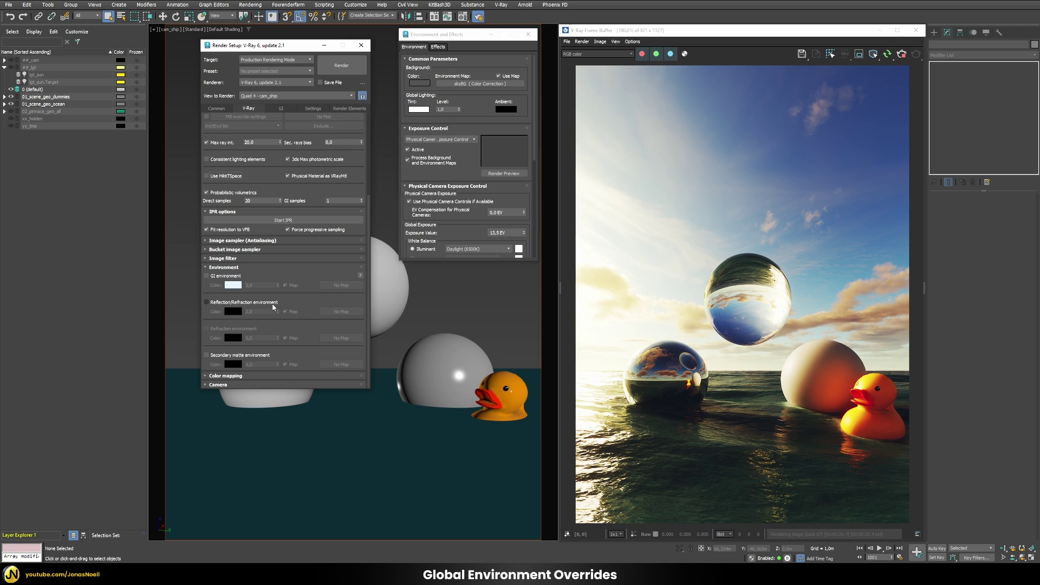
left_click(205, 301)
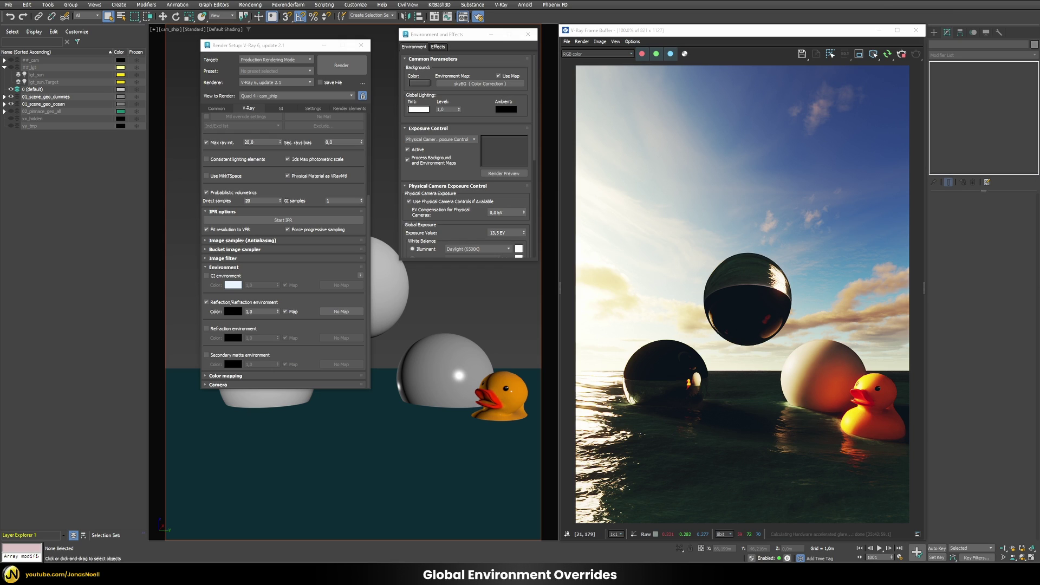
Assign the skyReflect Color Correction map as an instance to the reflection/refraction environment override
key("m")
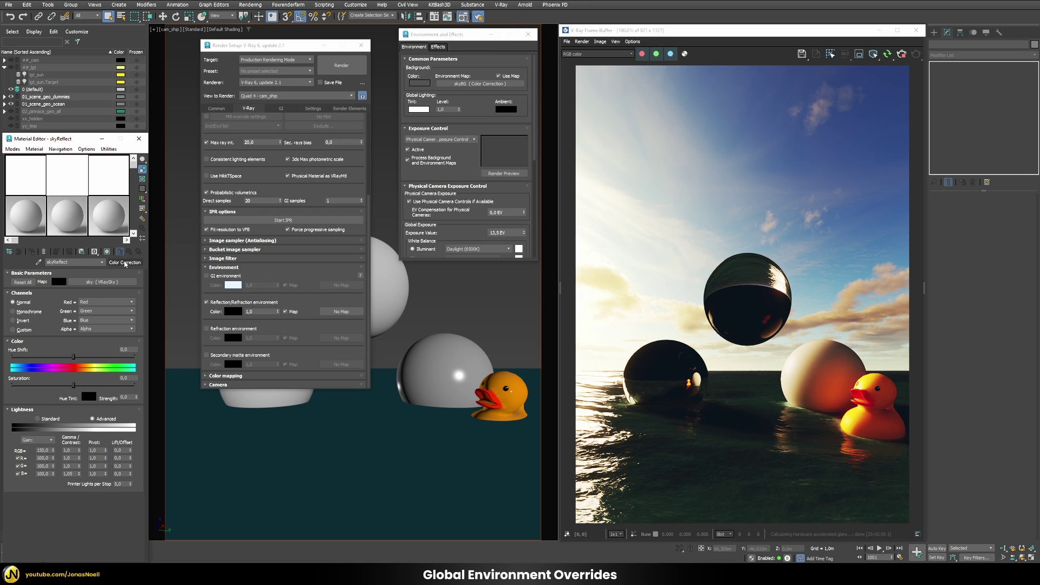
left_click_drag(125, 263, 329, 309)
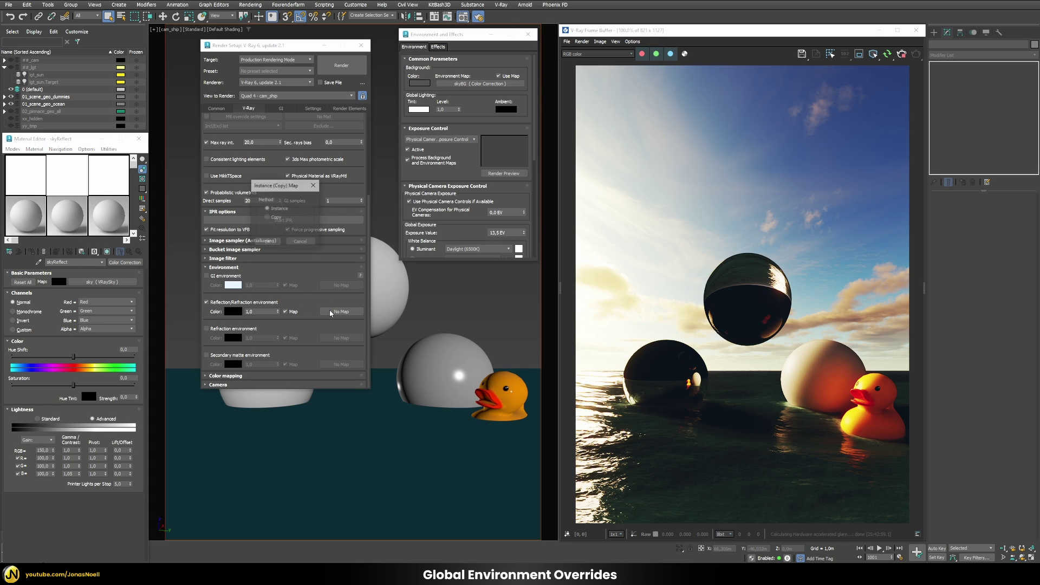
left_click(266, 243)
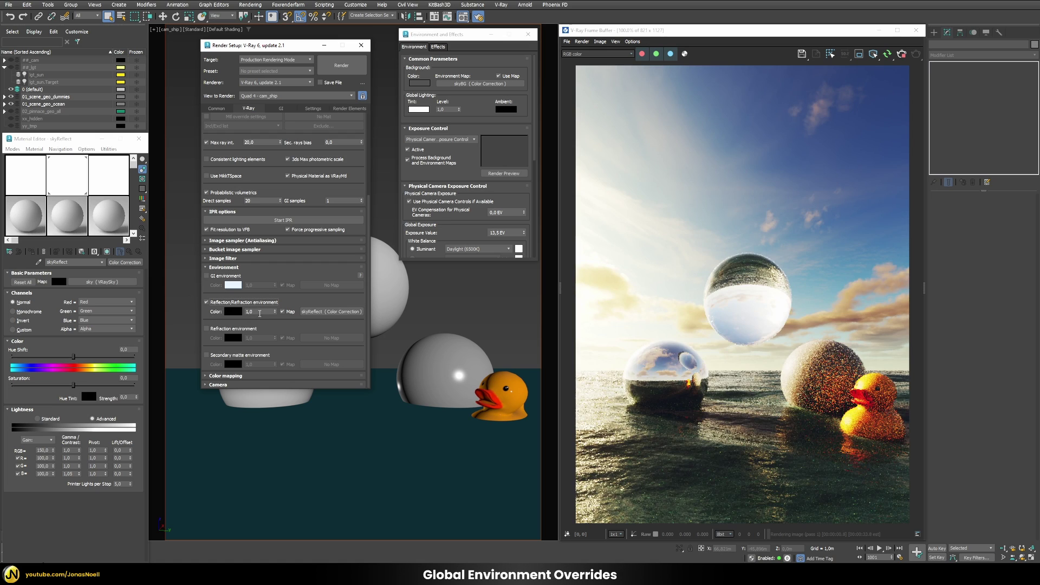
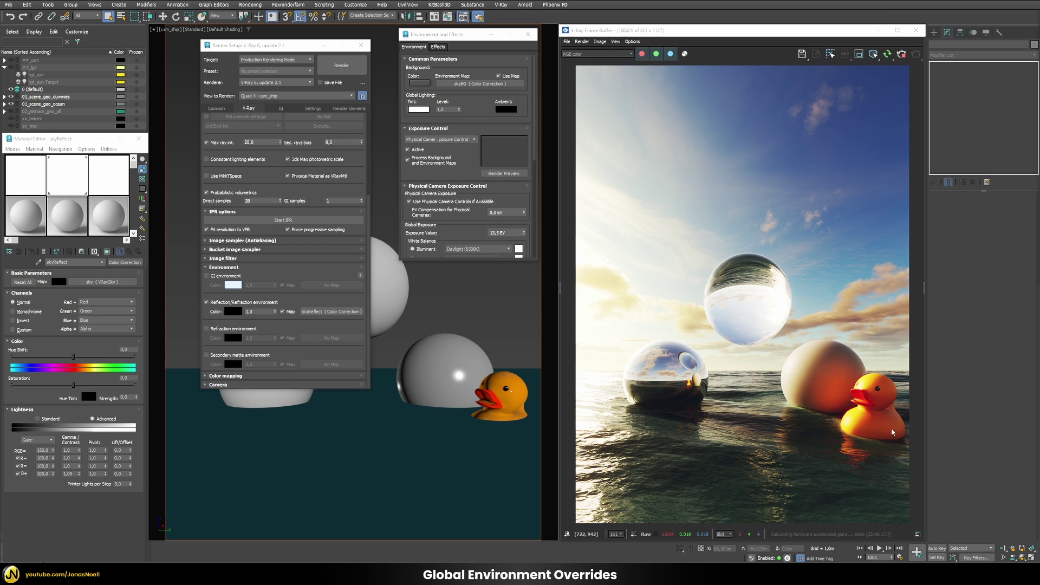
Enable the GI environment override and assign the skyGI Color Correction map to it as an instance
left_click(213, 278)
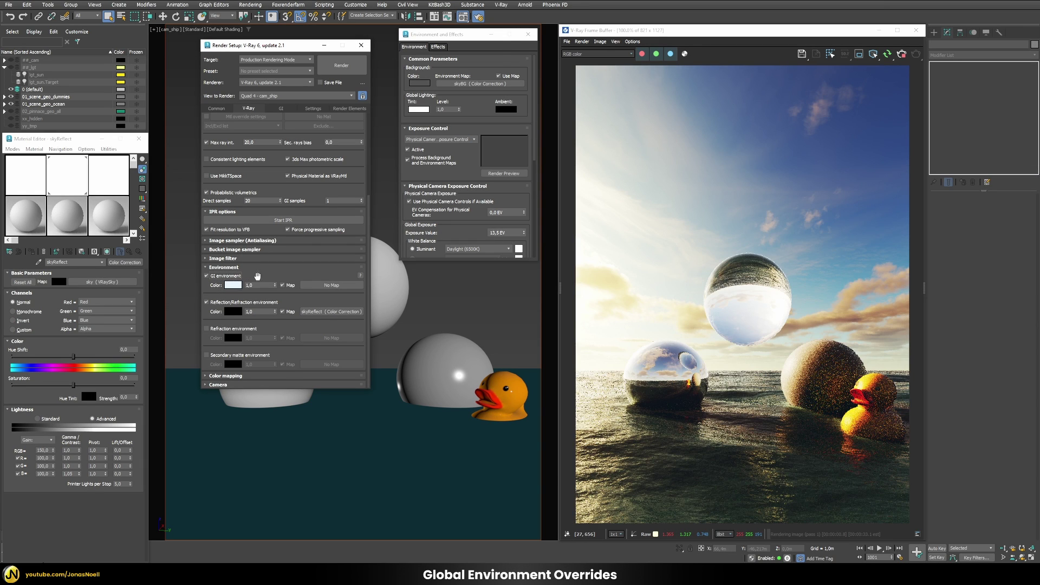
left_click(20, 187)
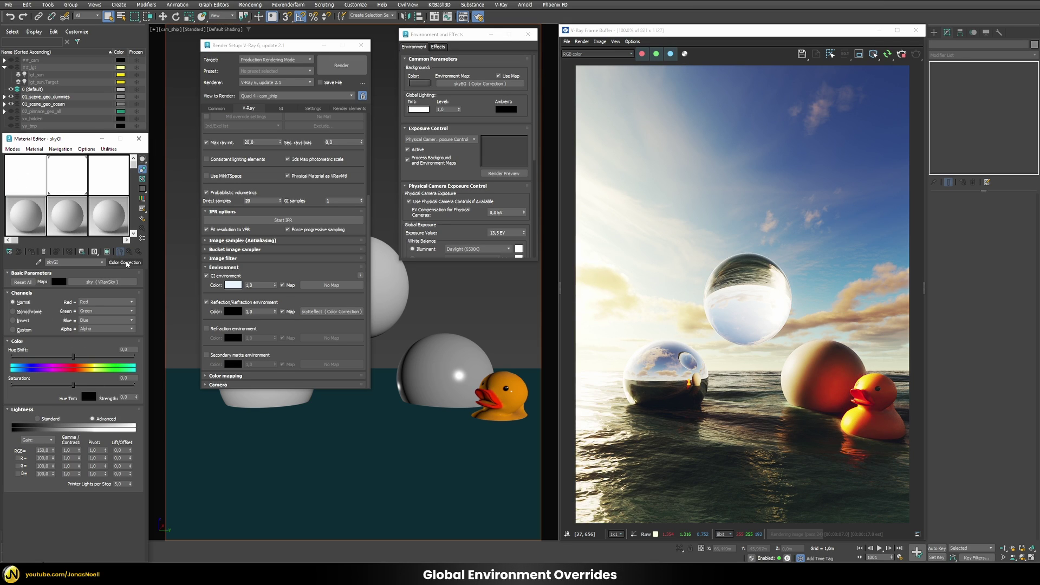
left_click_drag(124, 262, 319, 284)
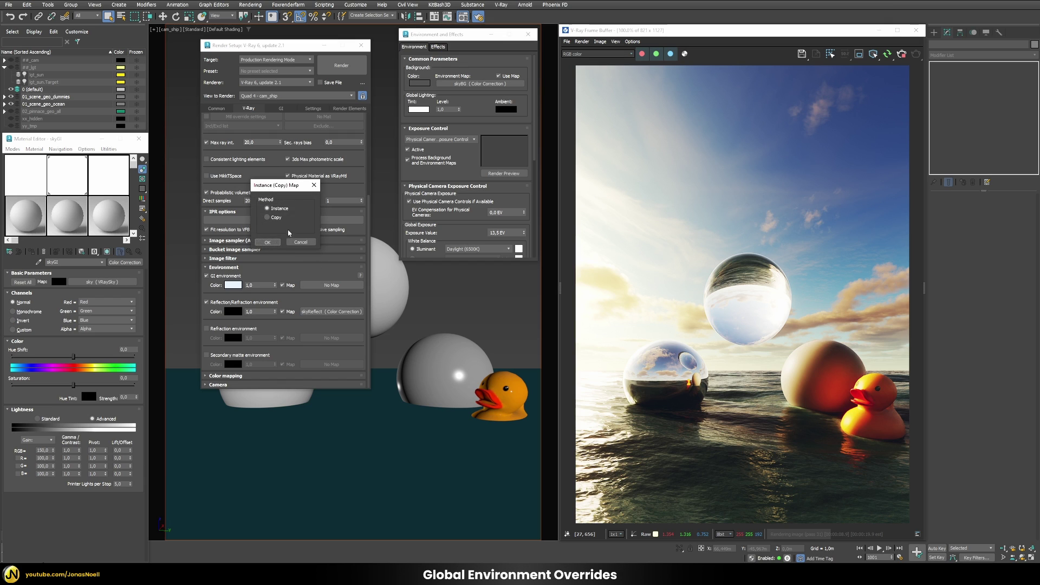
left_click(266, 244)
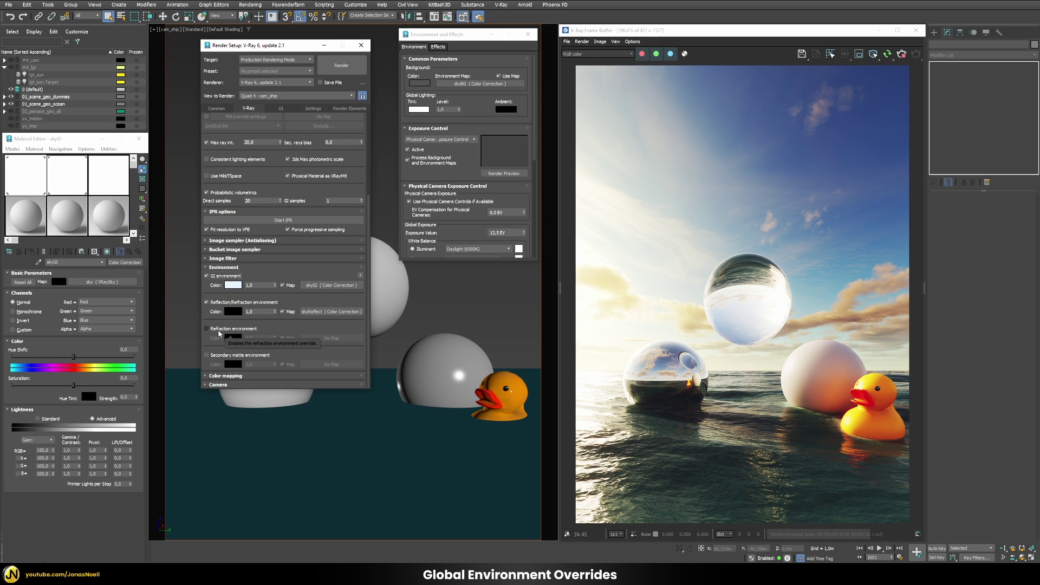
Enable the refraction environment override and assign the skyRefract Color Correction map to it as an instance
left_click(219, 333)
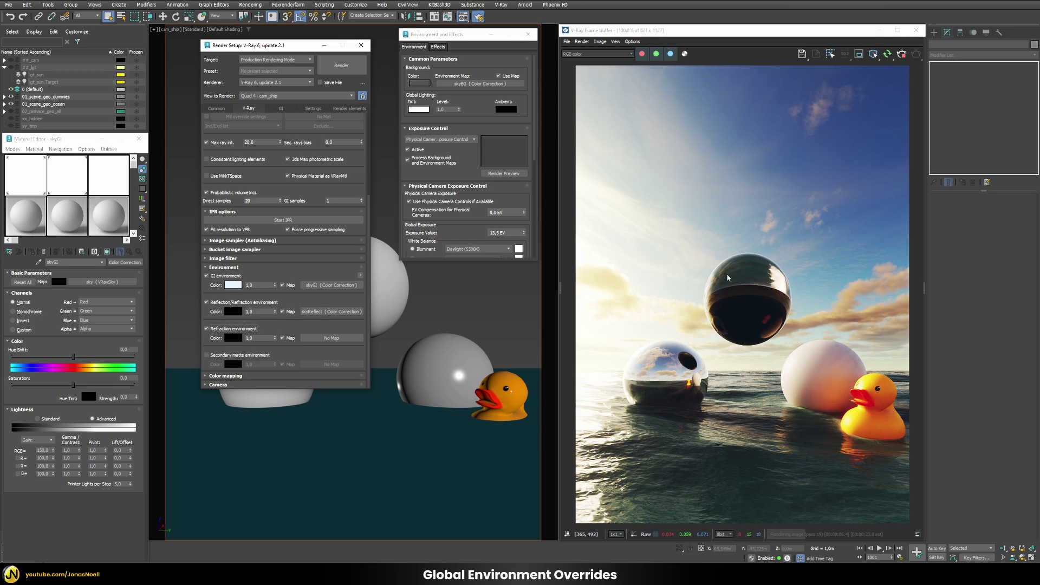
left_click(108, 179)
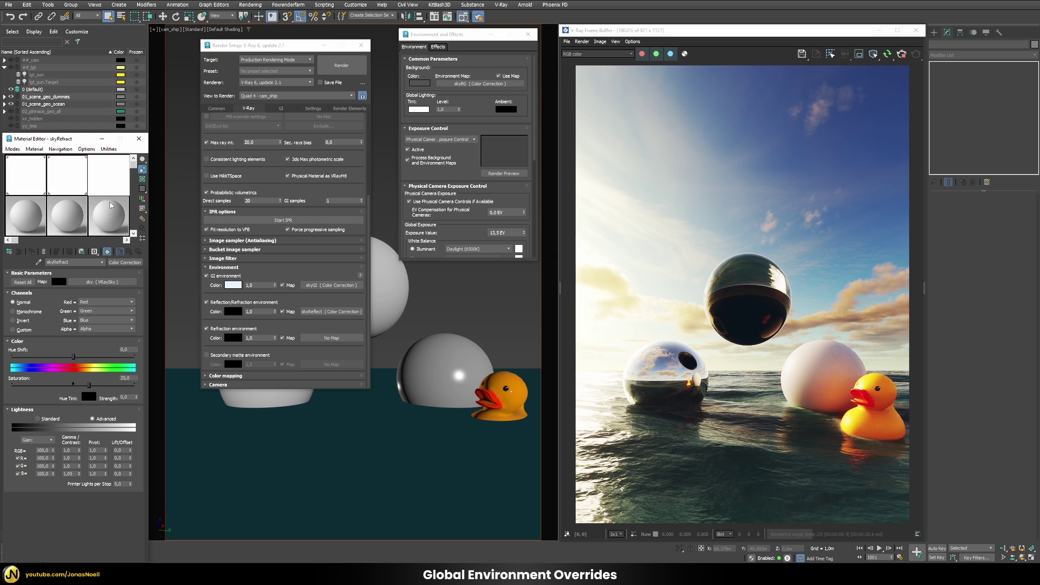
left_click_drag(117, 264, 322, 343)
left_click(268, 244)
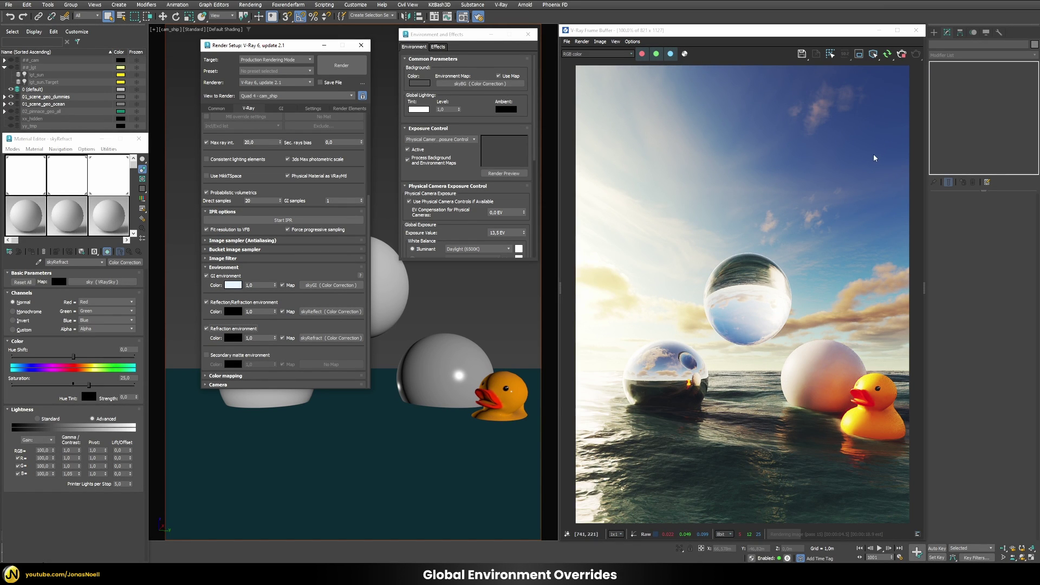
Try a hue shift of about -86.7 on the skyRefract map, and reset the hue shift to 0
left_click(95, 392)
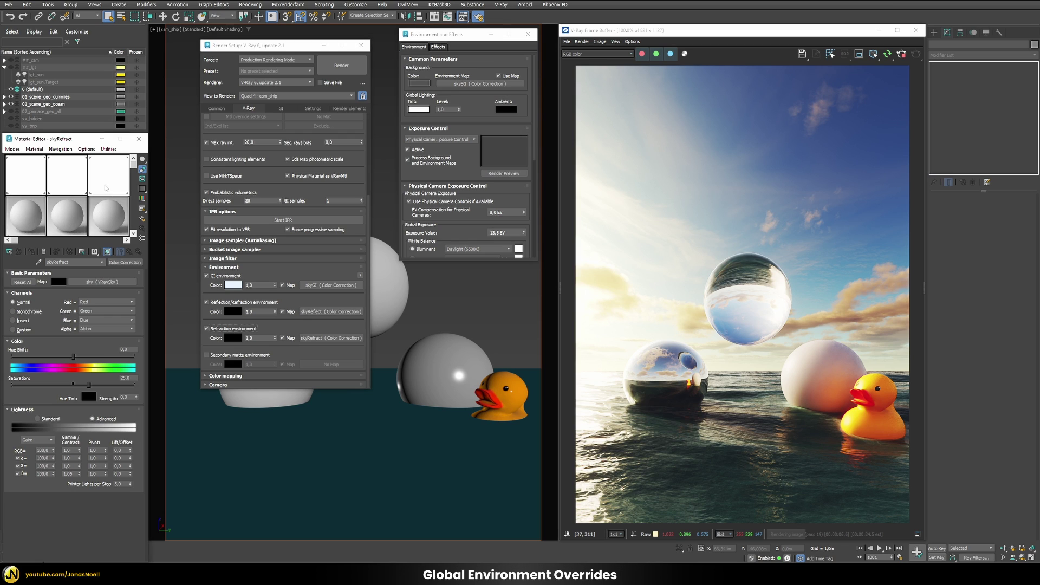
left_click(46, 360)
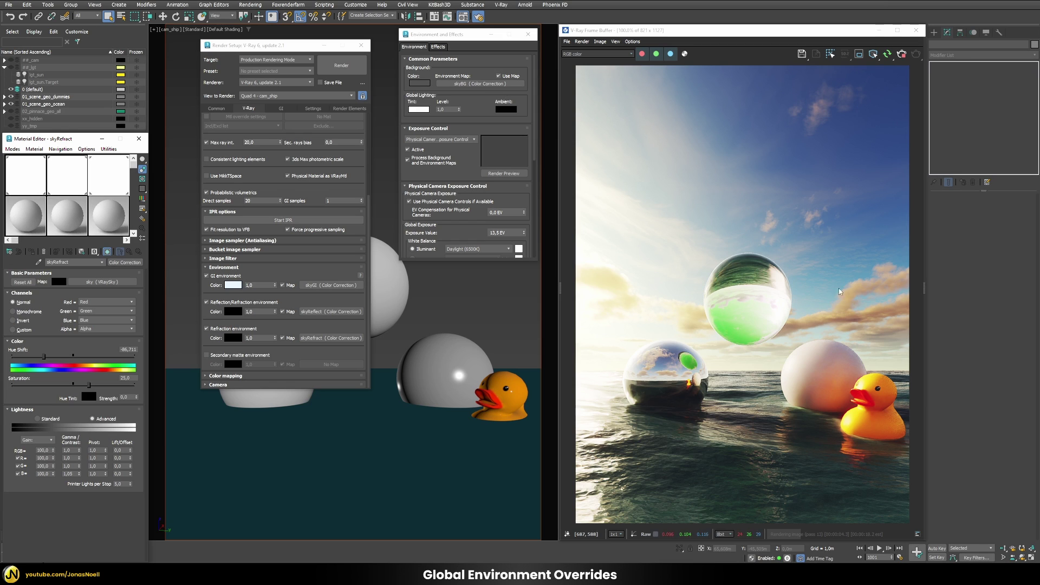
left_click(125, 350)
type("-0")
key("Return")
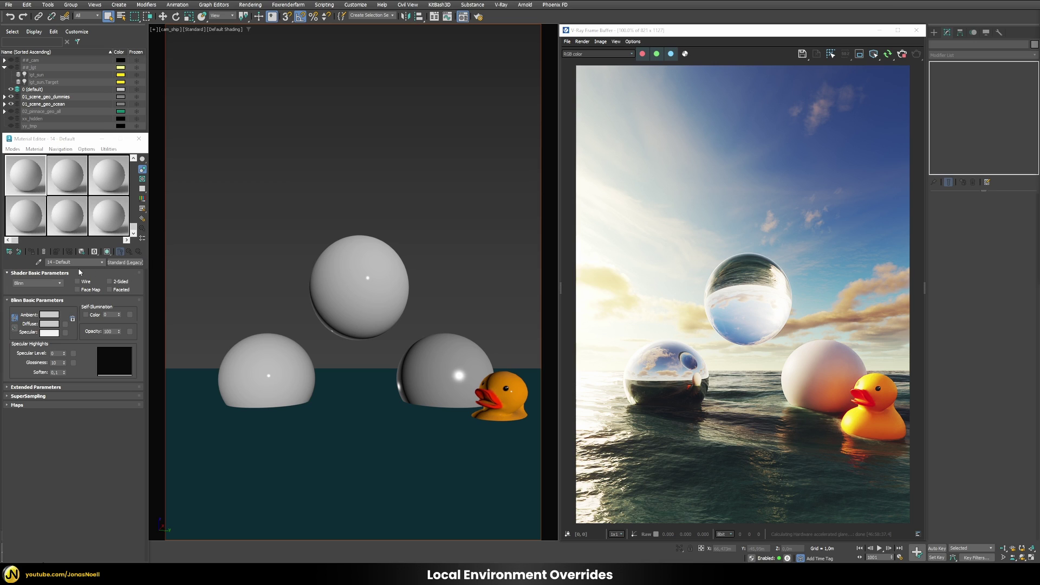
Pick the left sphere's material from the viewport and assign a VRayBitmap with delta_2_4k.hdr to its environment slot
left_click(39, 262)
left_click(289, 360)
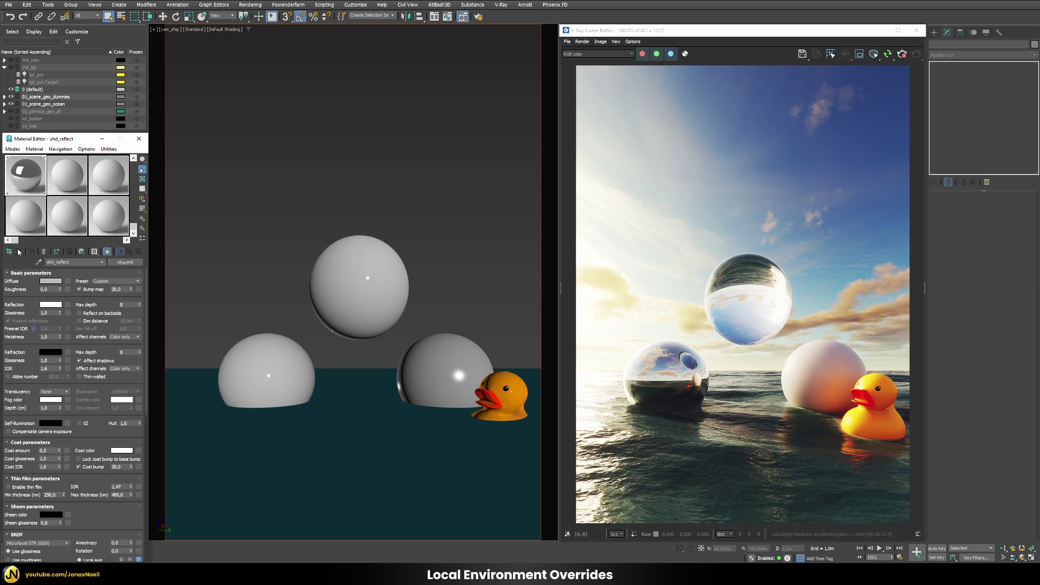
scroll(127, 387, "down", 5)
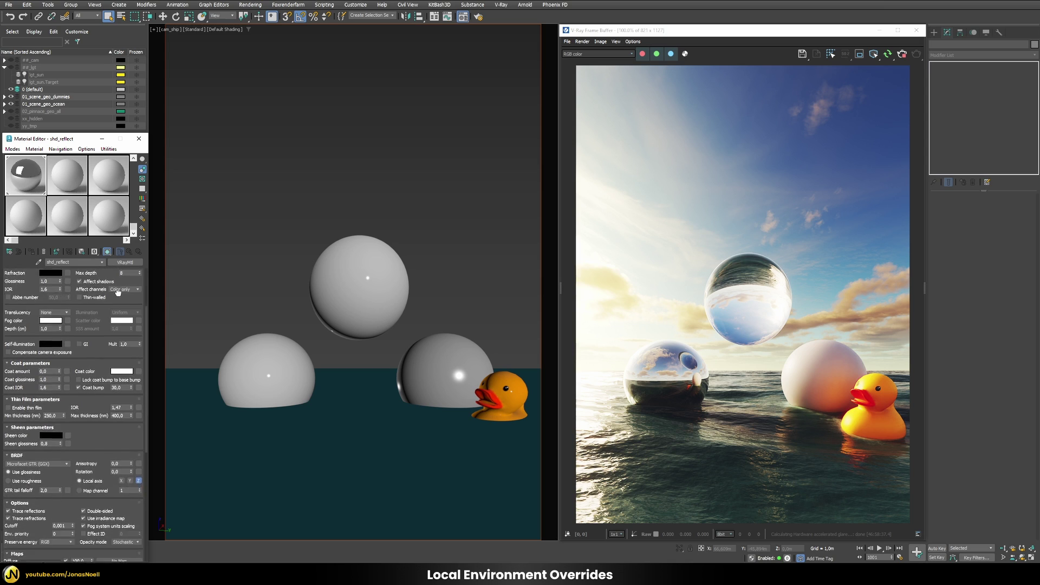
scroll(39, 482, "down", 3)
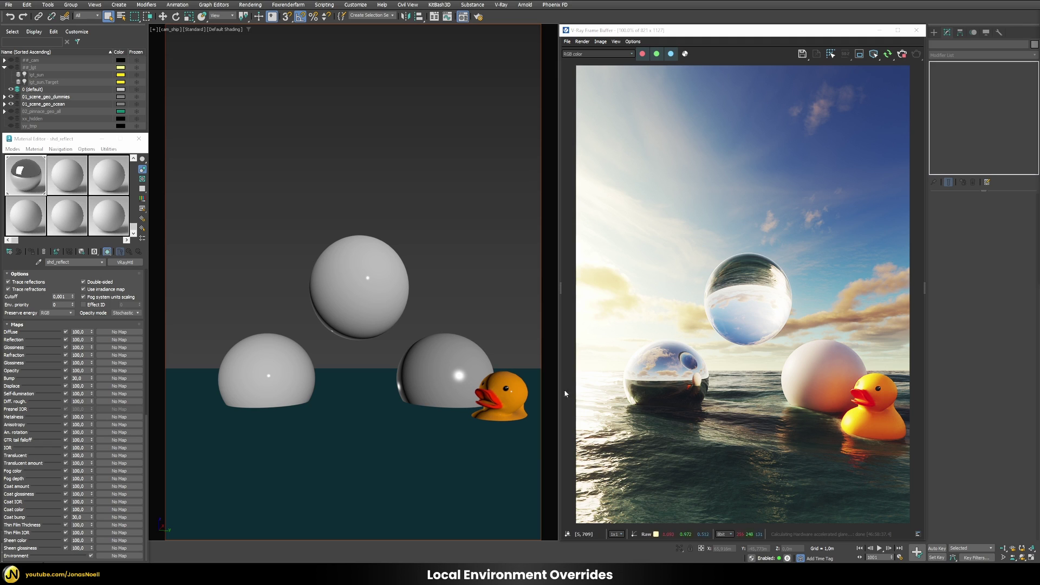
left_click(119, 556)
type("vray")
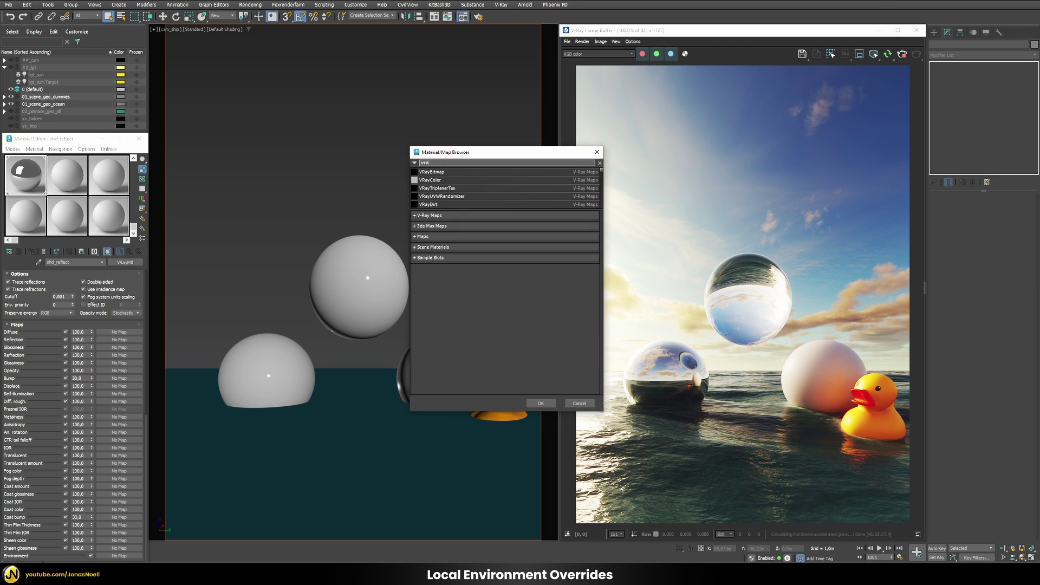
double_click(429, 172)
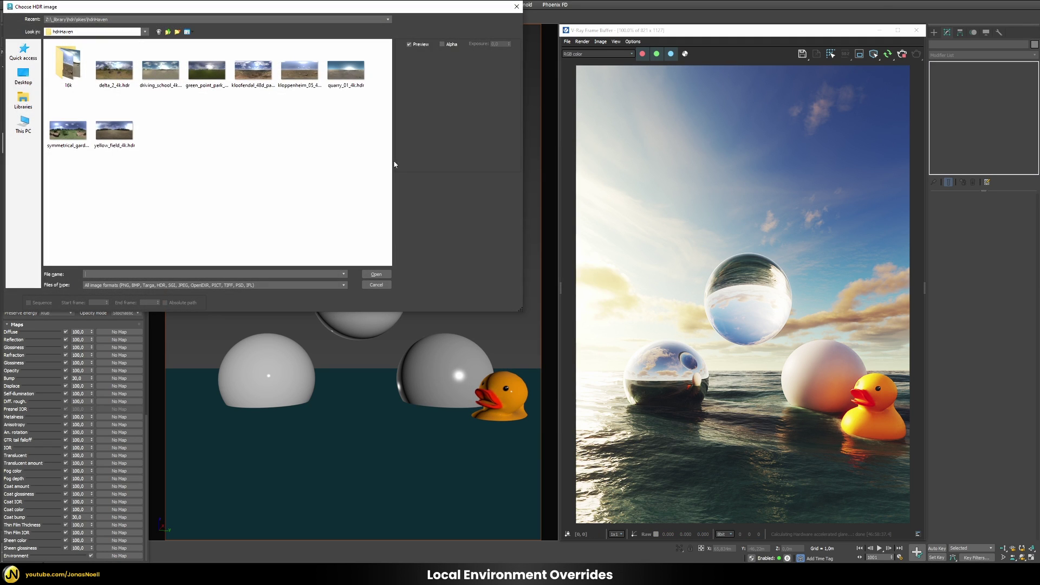
left_click(112, 77)
left_click(373, 275)
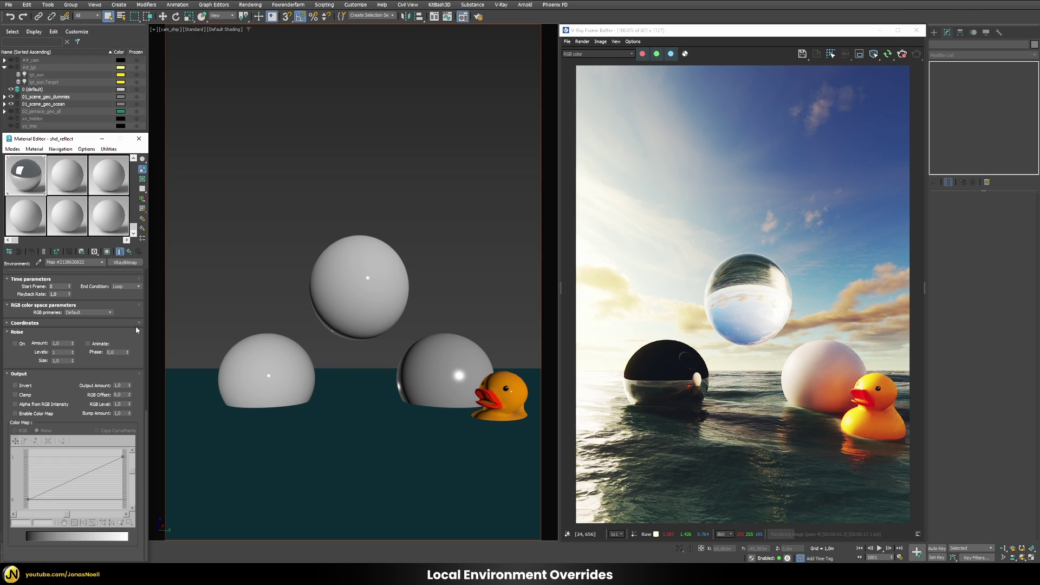
Set the mapping type of the environment VRayBitmap to Spherical
scroll(123, 295, "up", 5)
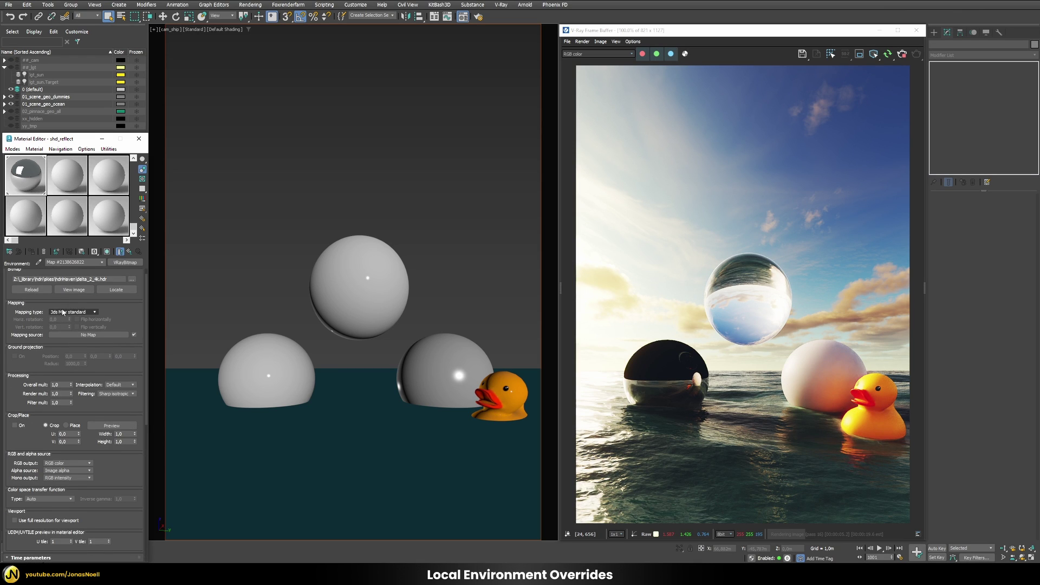
scroll(28, 314, "up", 1)
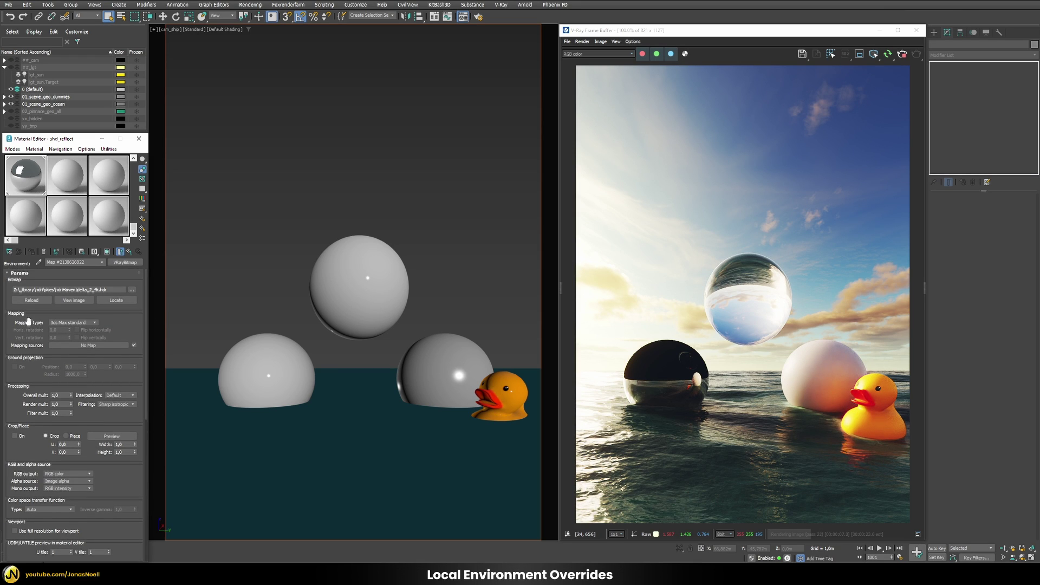
left_click(60, 324)
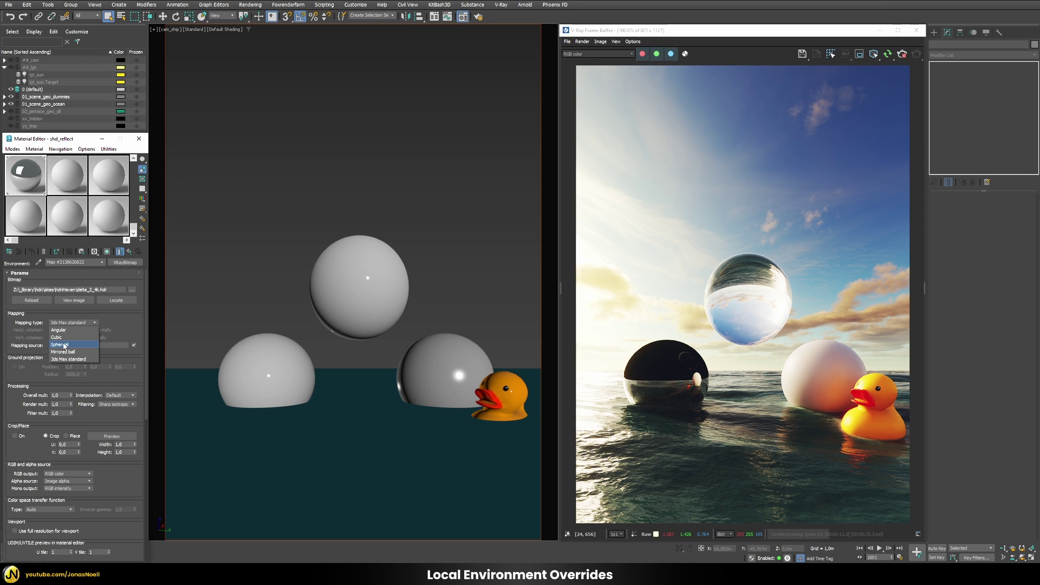
left_click(63, 344)
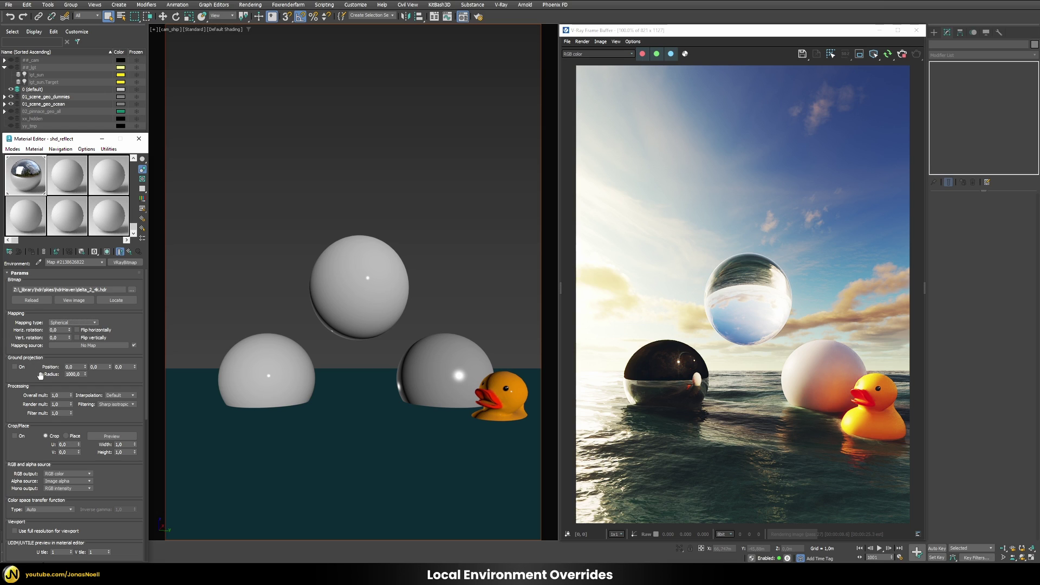
Set the VRayBitmap's overall multiplier to 75 and change its horizontal rotation
double_click(59, 395)
type("100")
key("BackSpace")
key("BackSpace")
key("BackSpace")
type("75")
key("Return")
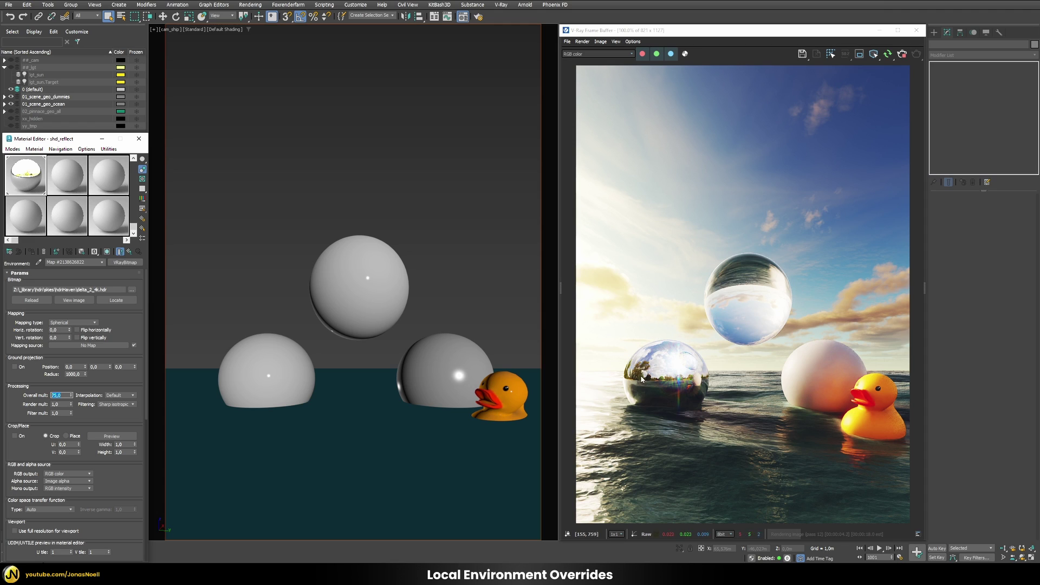
left_click(57, 329)
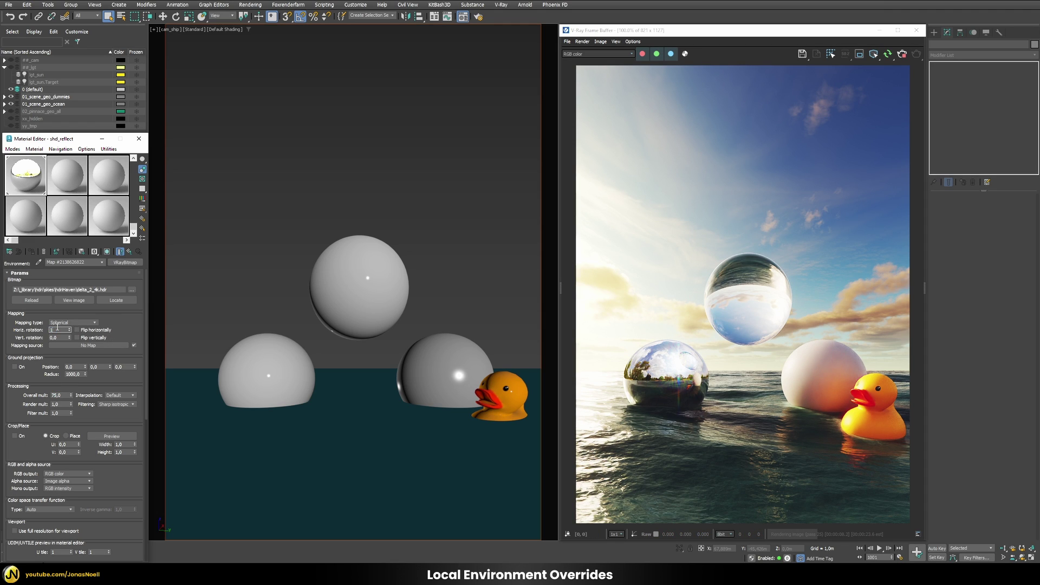
key("Return")
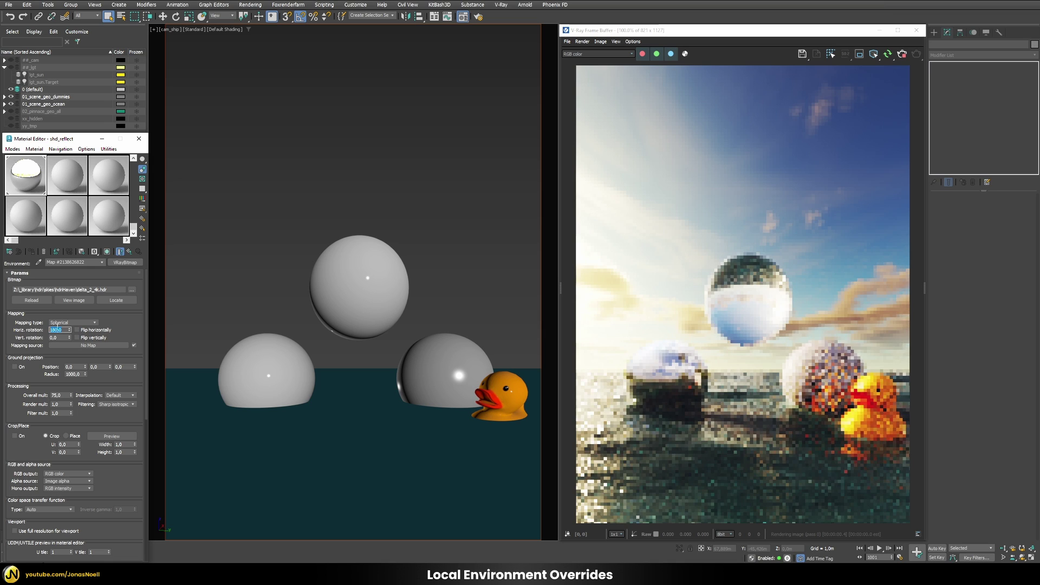
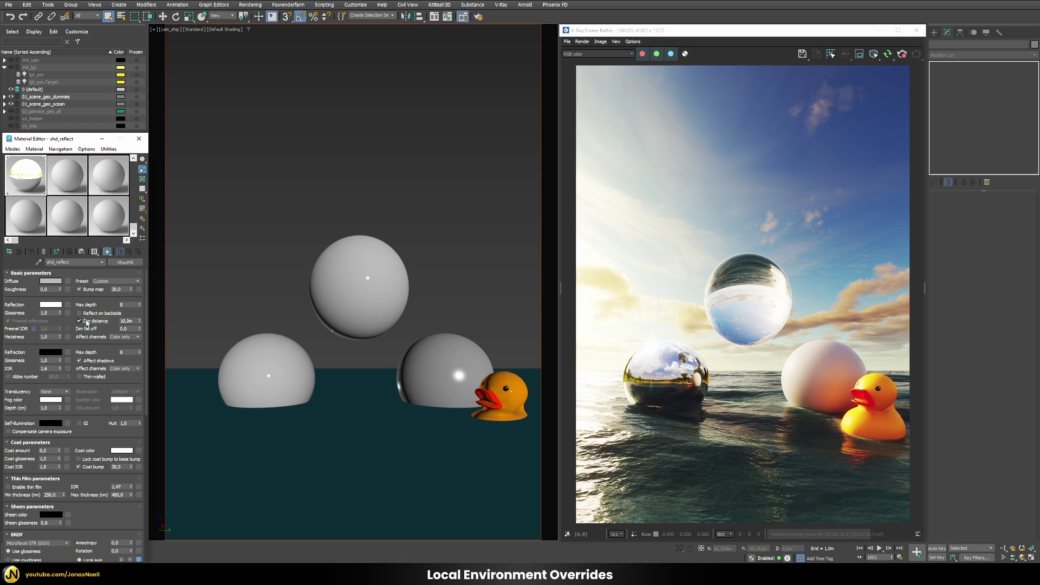
Try reflection dim distances of 3 m and 1 m on the shd_reflect material
double_click(132, 321)
type("3")
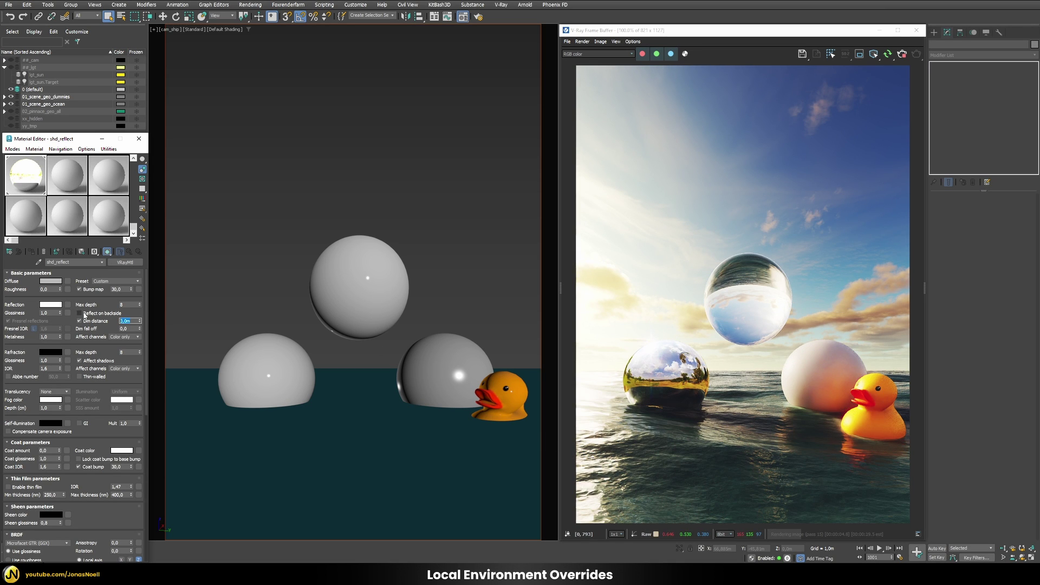
type("1")
key("Return")
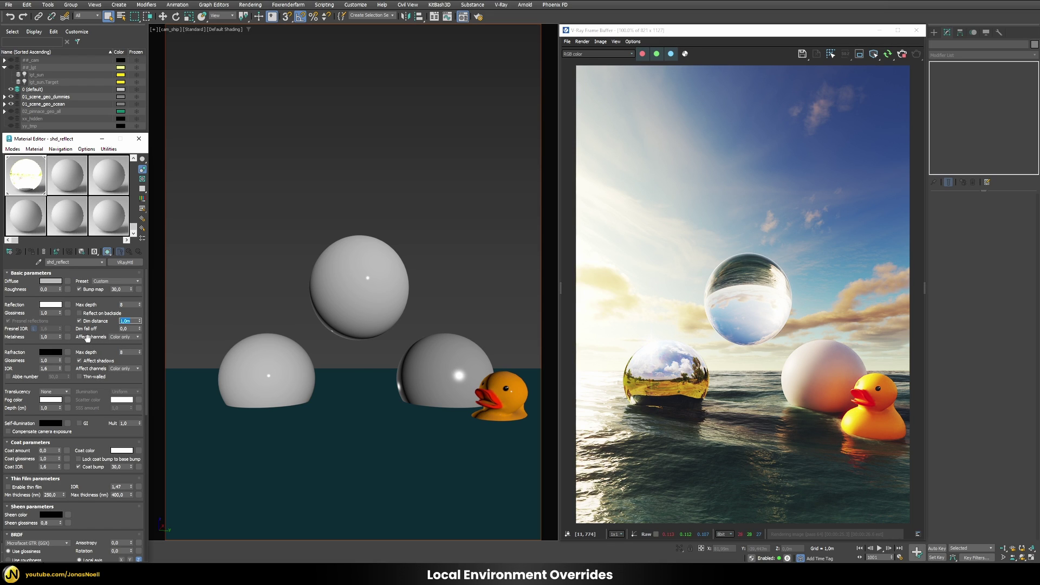
Set the shd_reflect material's dim fall off to 1.0 and its reflection dim distance to 5 m
left_click(133, 329)
type("1")
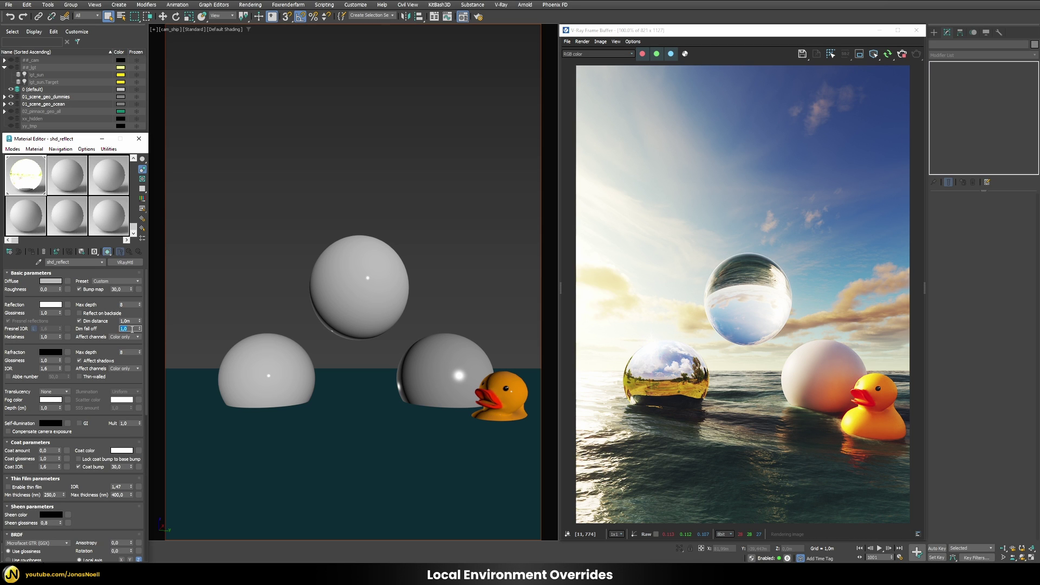
key("Return")
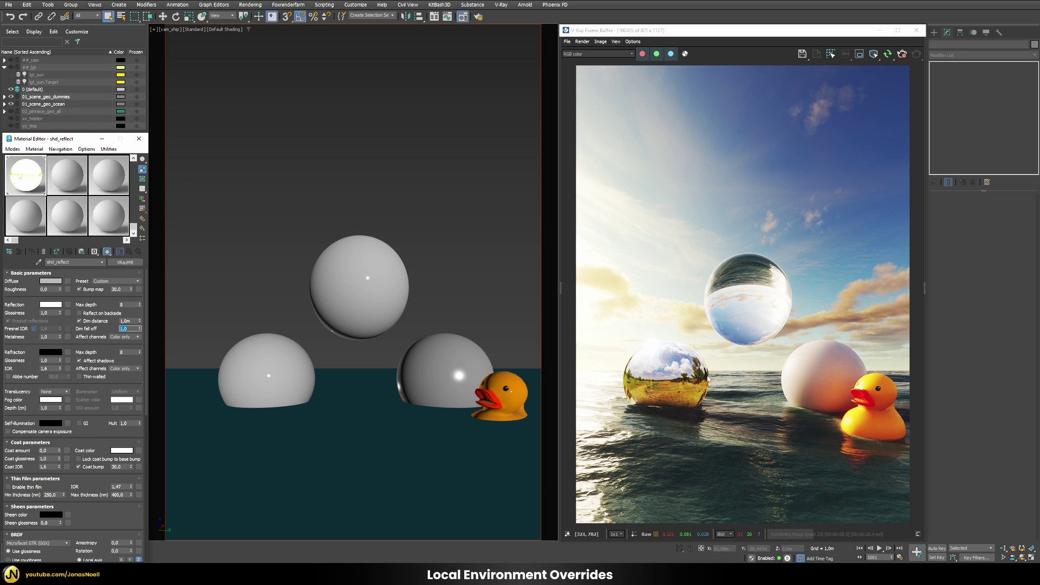
left_click(126, 321)
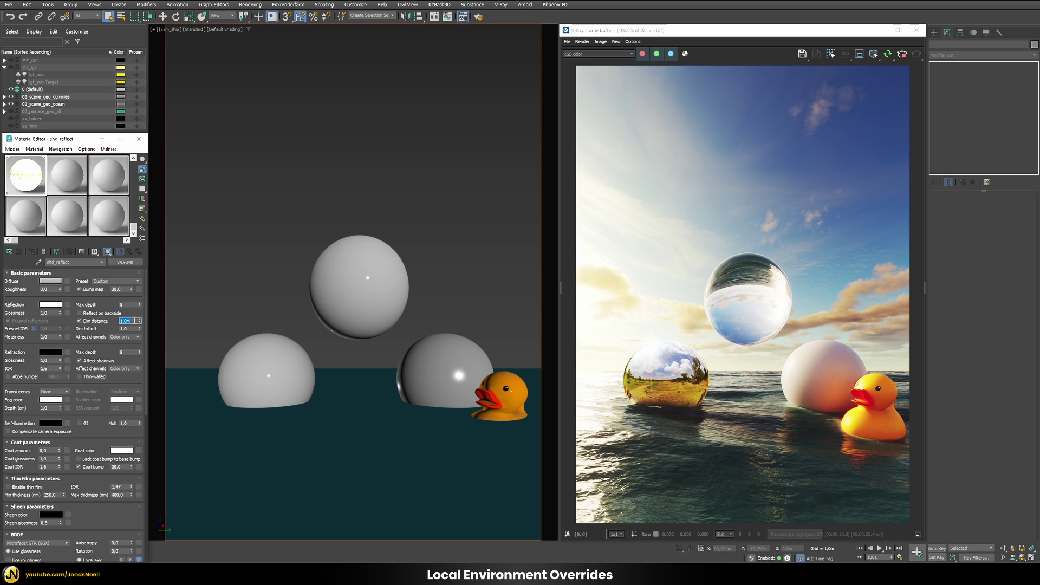
type("5")
key("Return")
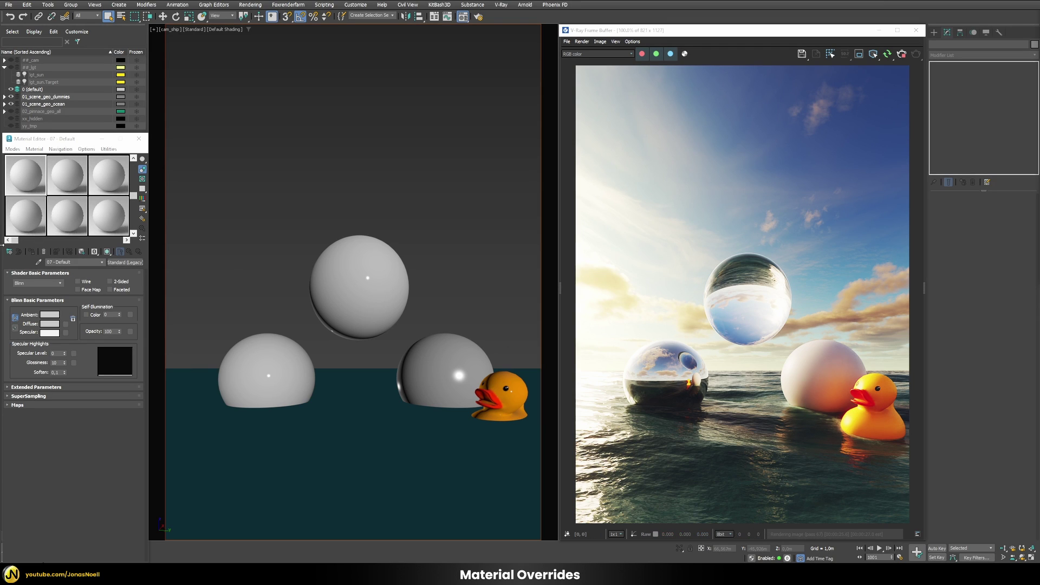
Pick the ocean's shd_oceanBlend material from the viewport and wrap it in a VRayOverrideMtl, keeping the old material as base material
left_click(38, 262)
left_click(457, 467)
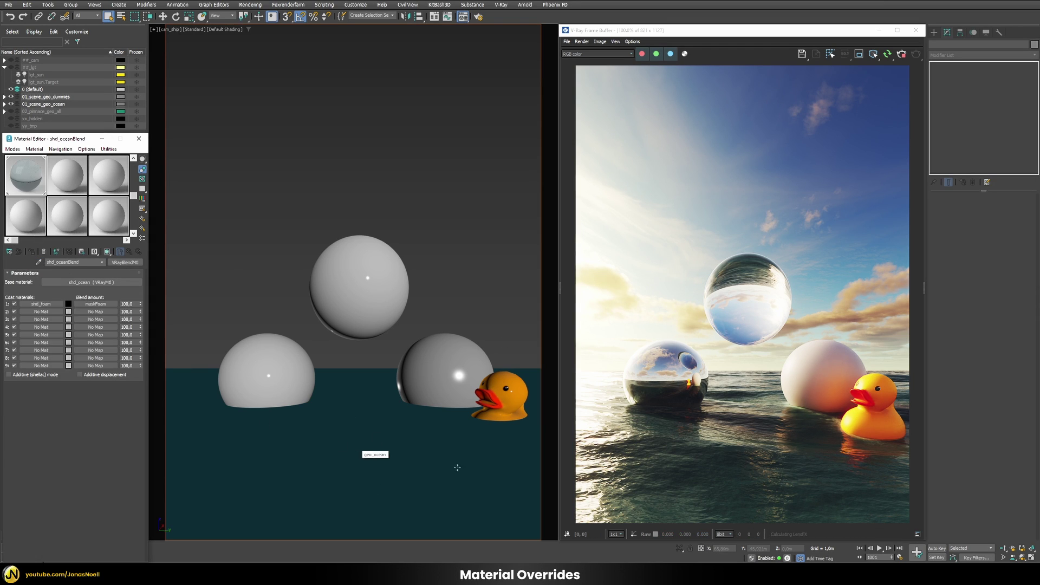
left_click(136, 264)
type("v")
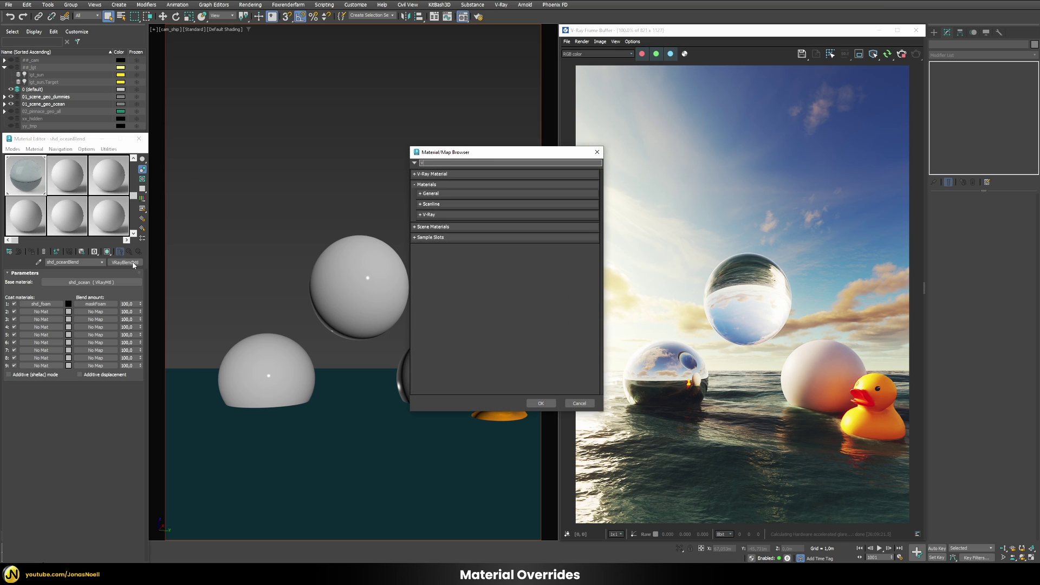
type("rayo")
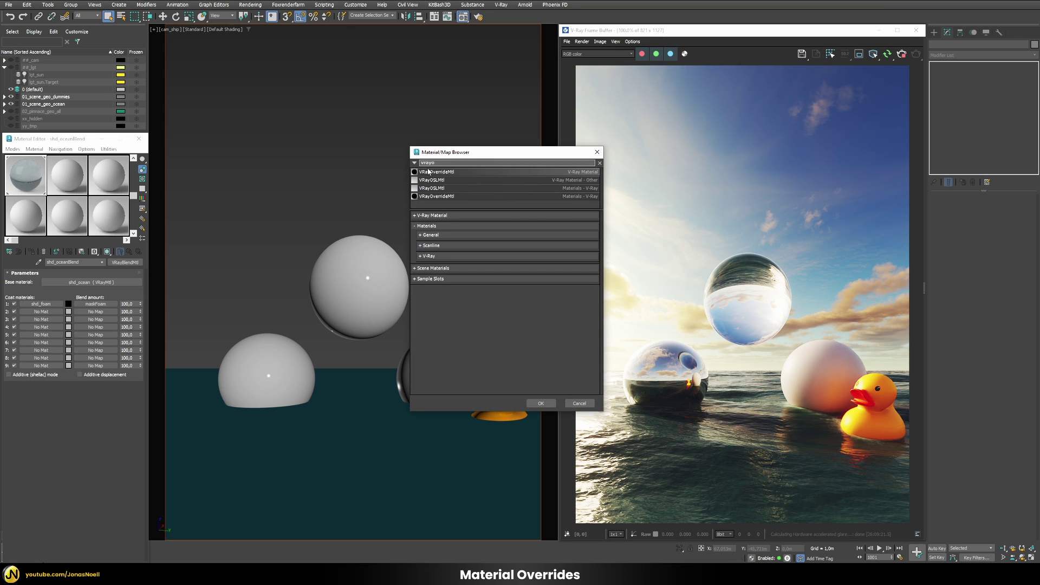
double_click(428, 171)
left_click(56, 371)
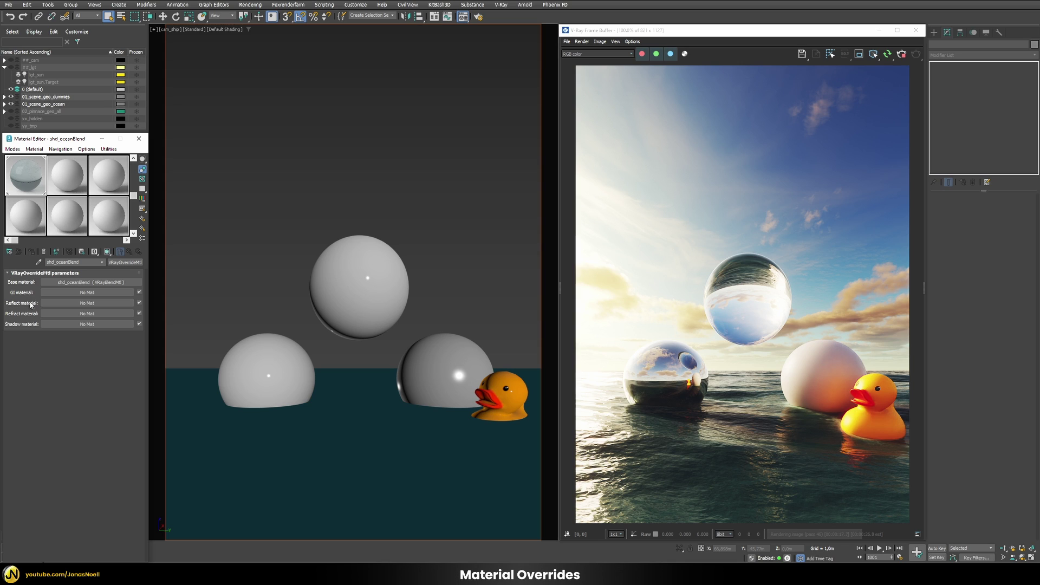
Assign a VRayLightMtl with a color multiplier of 10 as the ocean override's reflect material
left_click(76, 305)
type("vr")
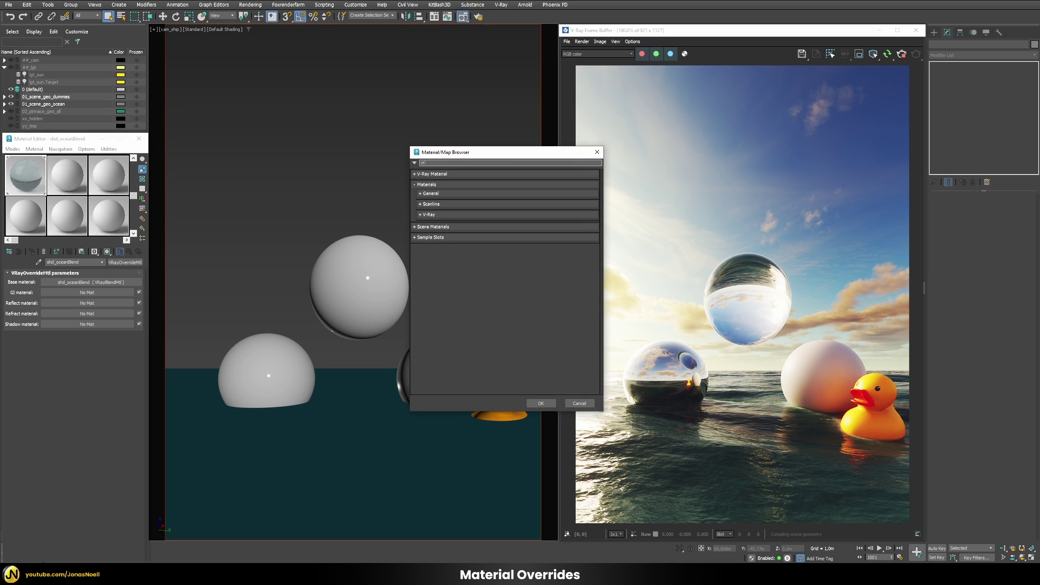
type("ayl")
double_click(454, 171)
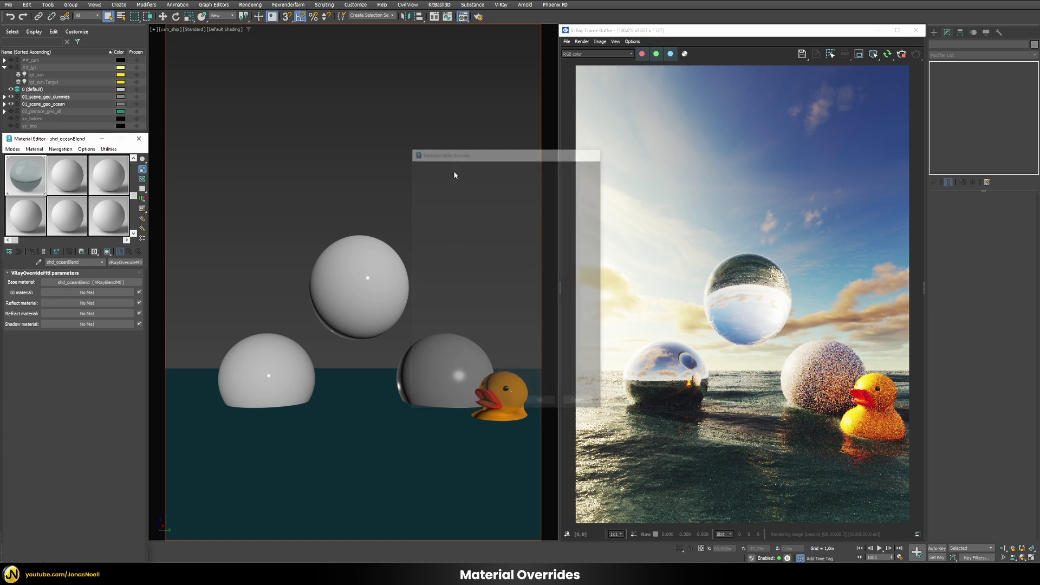
double_click(45, 282)
type("10")
key("Return")
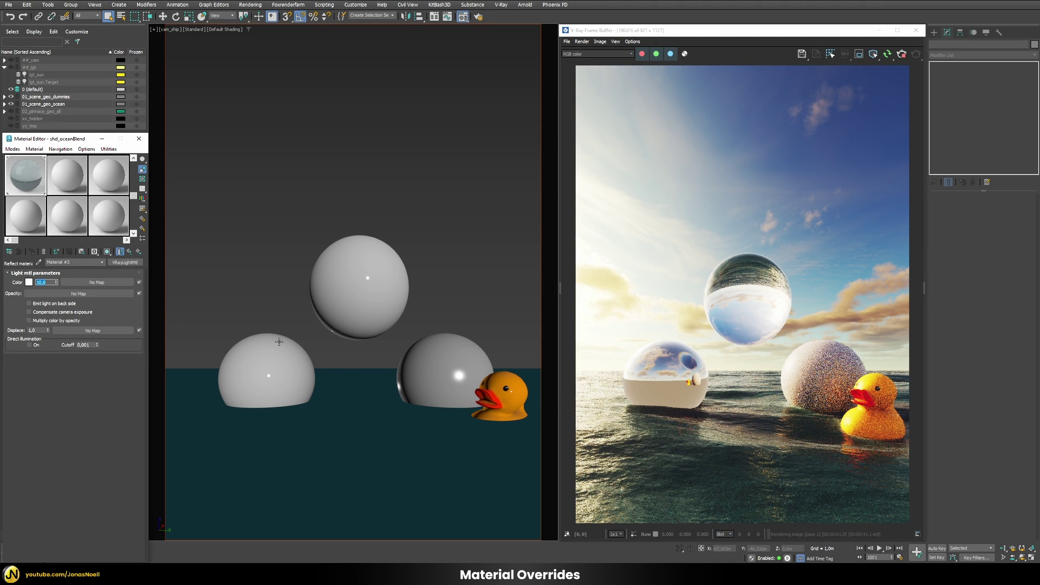
Change the reflect VRayLightMtl's color to red
left_click(29, 282)
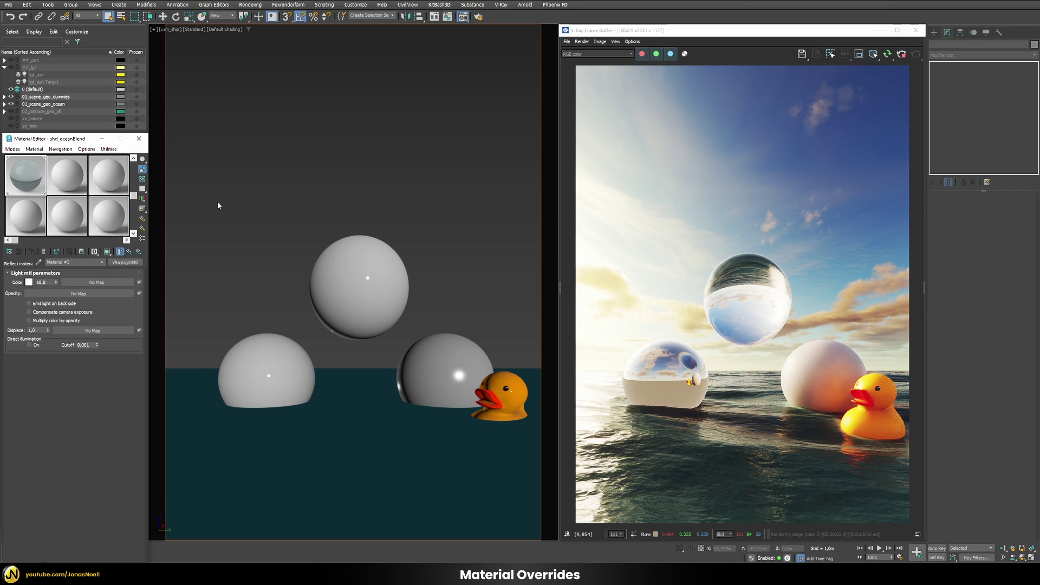
left_click_drag(205, 133, 217, 130)
left_click(230, 162)
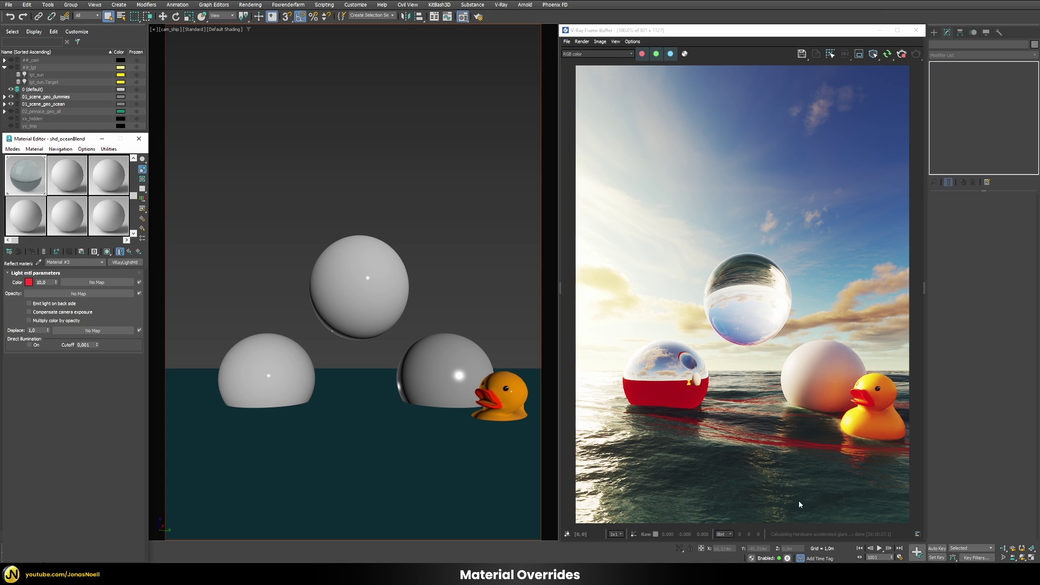
Replace the reflect material with an independent copy of the base material shd_oceanBlend
left_click(120, 252)
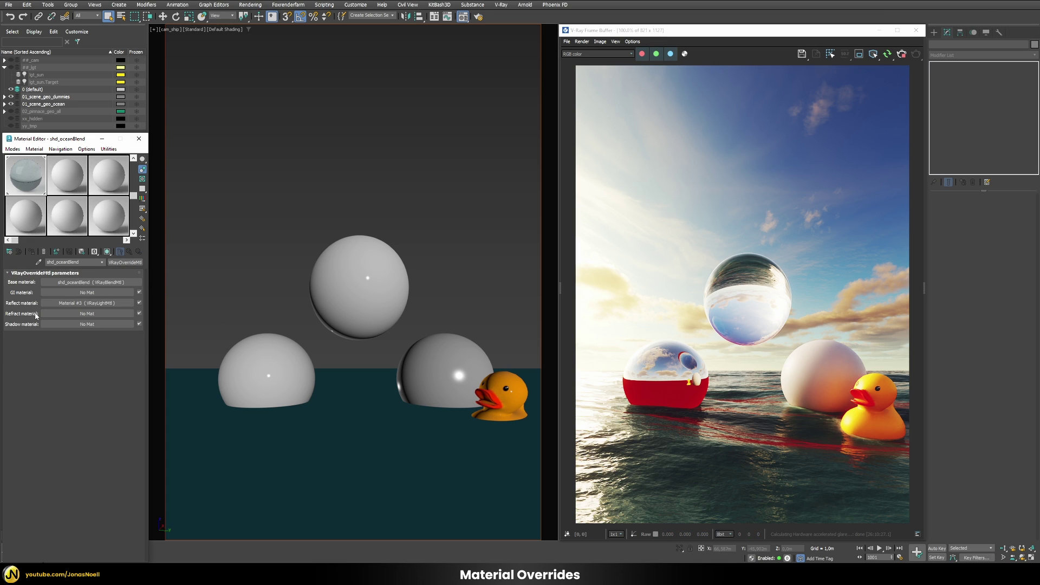
left_click(93, 286)
left_click_drag(94, 286, 81, 307)
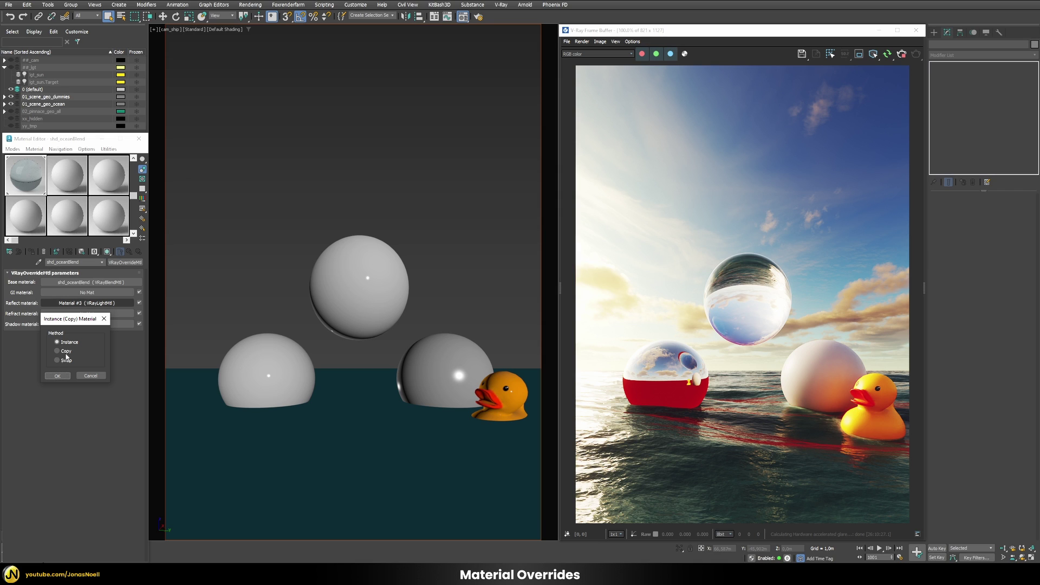
left_click(65, 352)
left_click(60, 376)
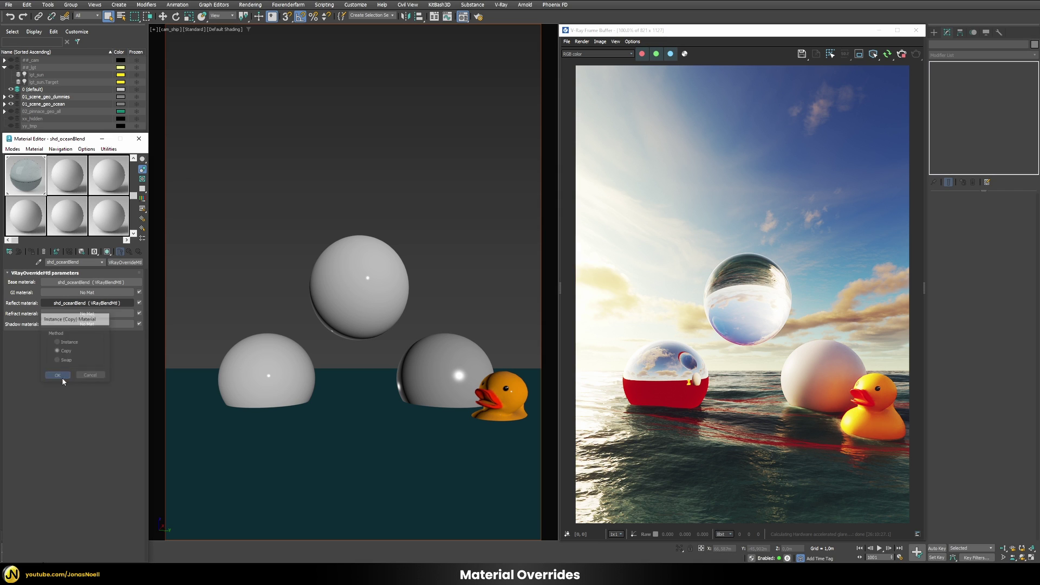
Brighten and desaturate the diffuse color of shd_ocean inside the reflect copy to about saturation 99 and value 223
left_click(77, 306)
left_click(103, 283)
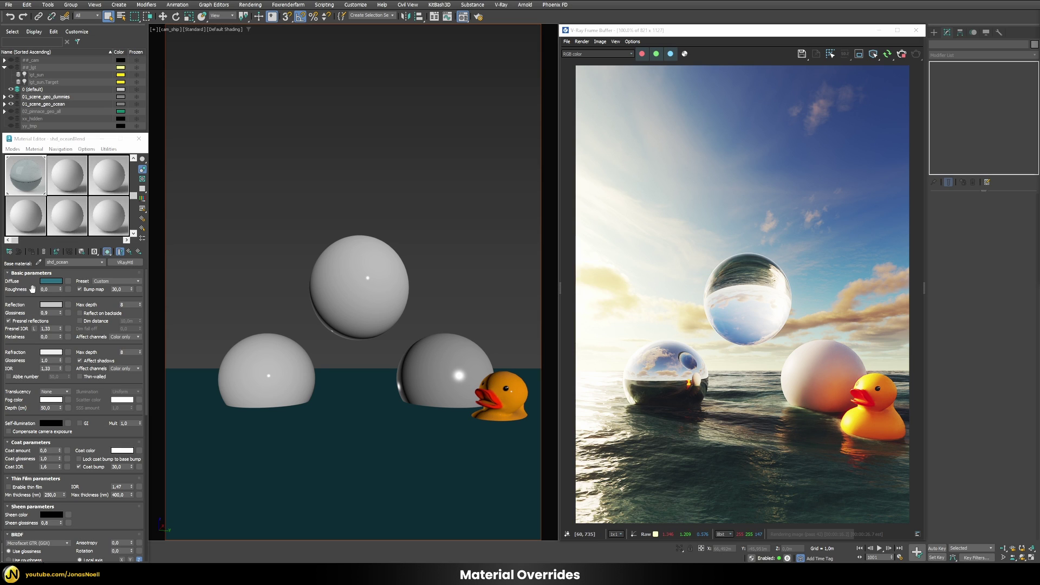
left_click(51, 280)
left_click_drag(154, 184, 155, 183)
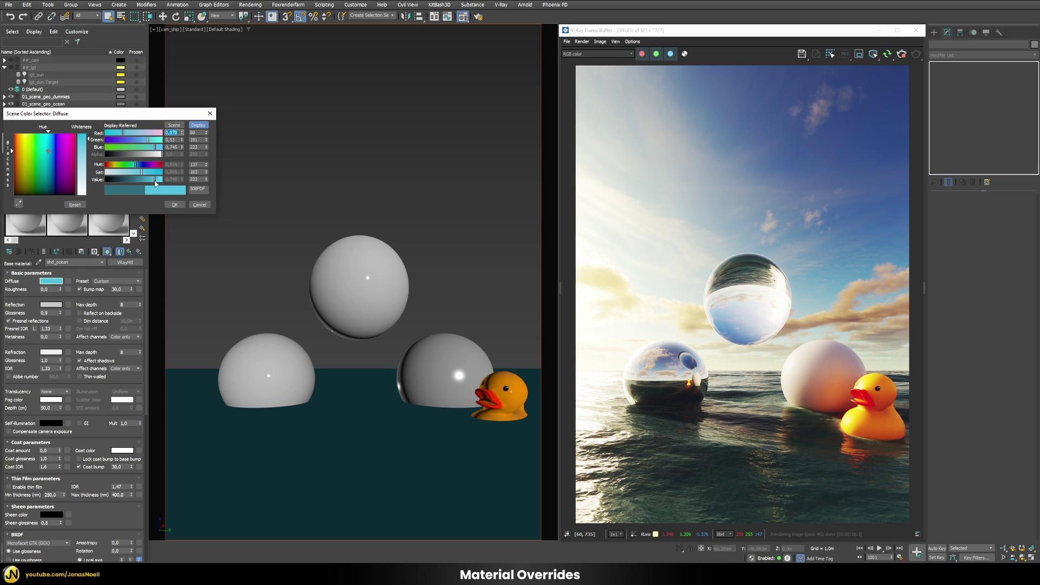
left_click(133, 172)
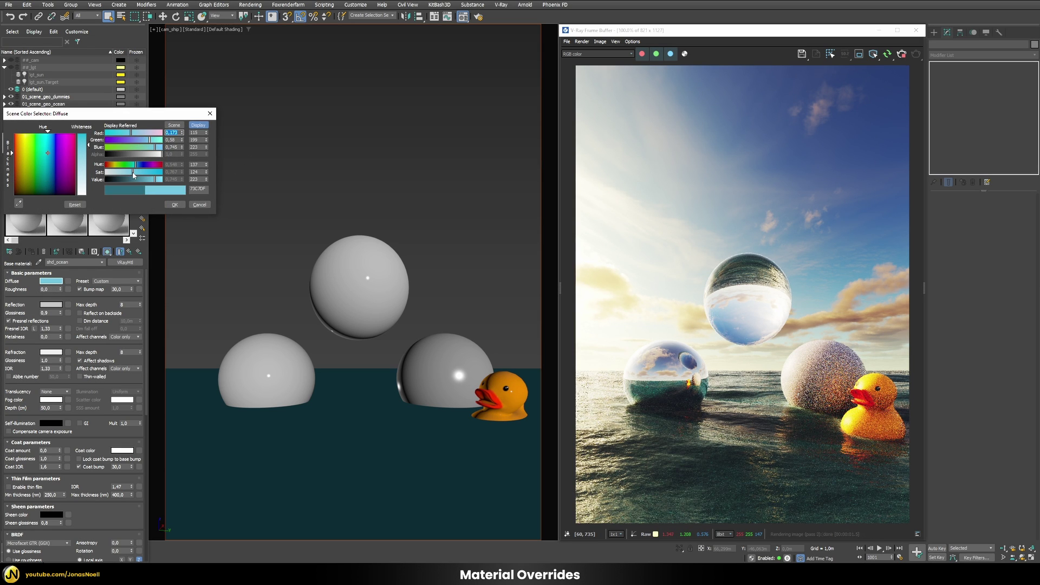
left_click(129, 172)
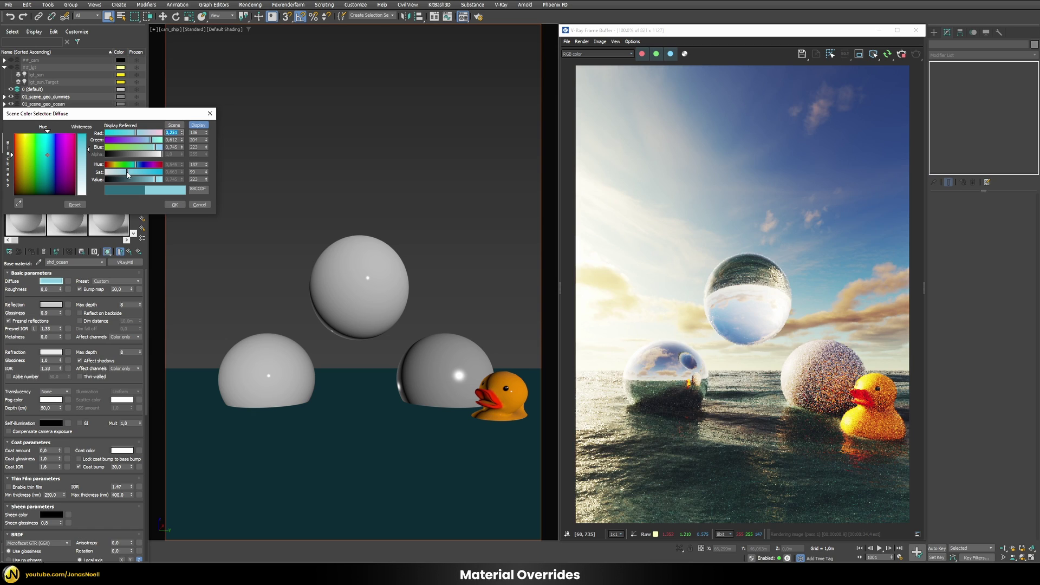
left_click(174, 204)
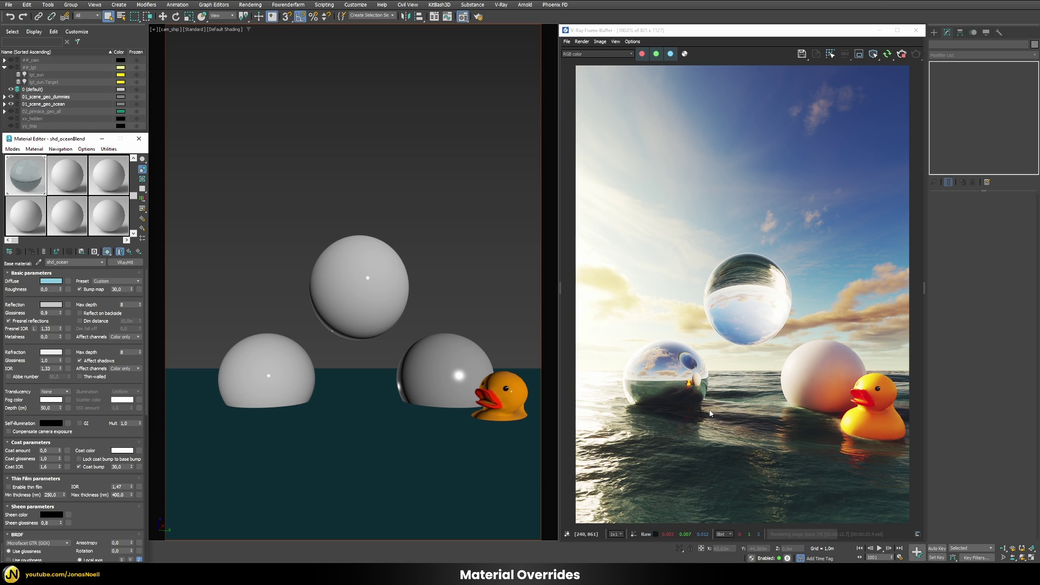
Switch the ocean's reflect material override off and back on to compare the reflection in the left sphere
left_click(129, 252)
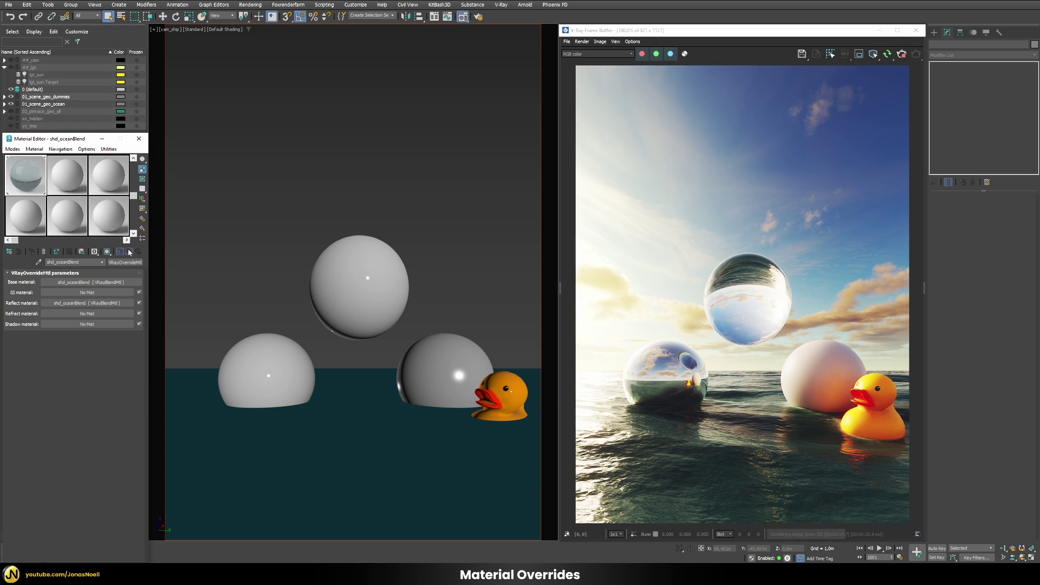
left_click(139, 303)
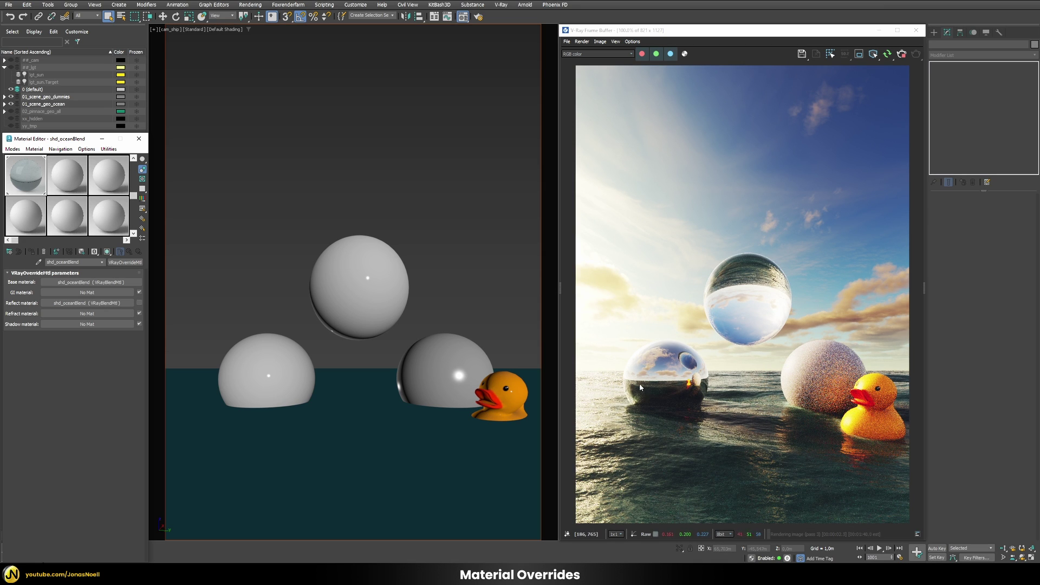
left_click(140, 304)
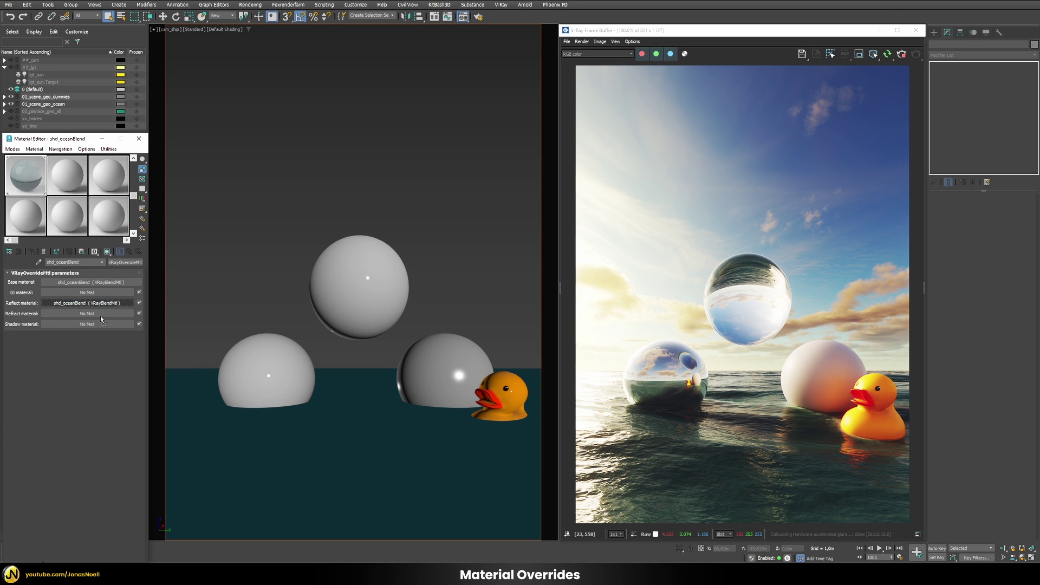
Copy the reflect material into the refract material slot as an independent copy
left_click_drag(100, 320, 100, 316)
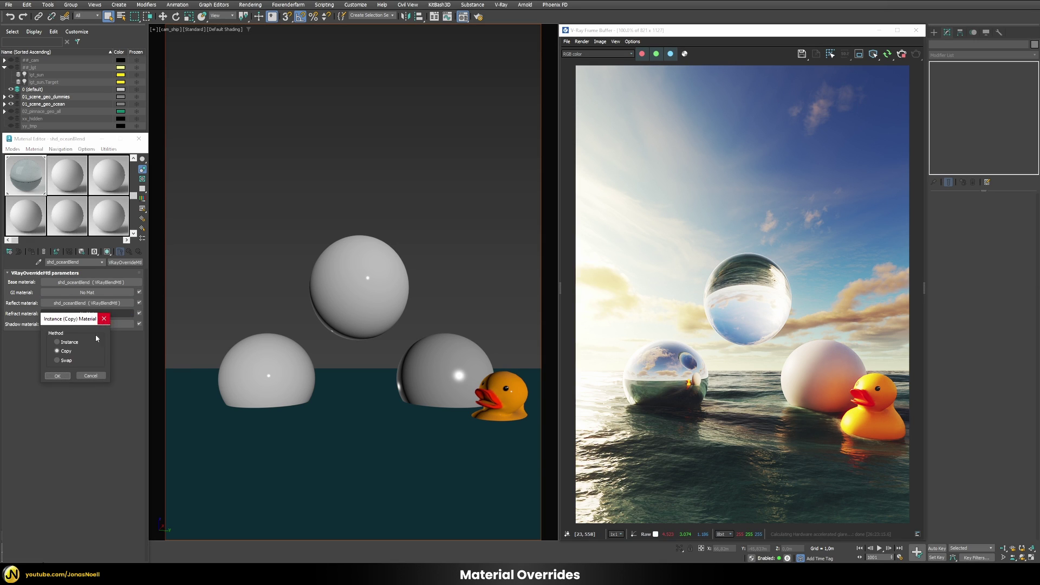
left_click(57, 376)
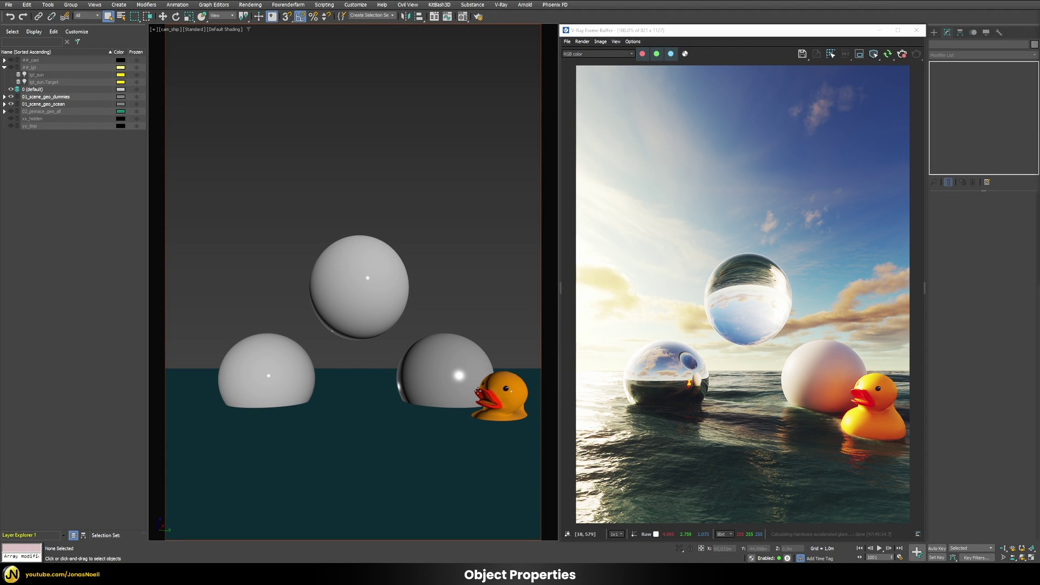
Disable Visible to Reflection/Refraction in the rubber duck's object properties
left_click(513, 379)
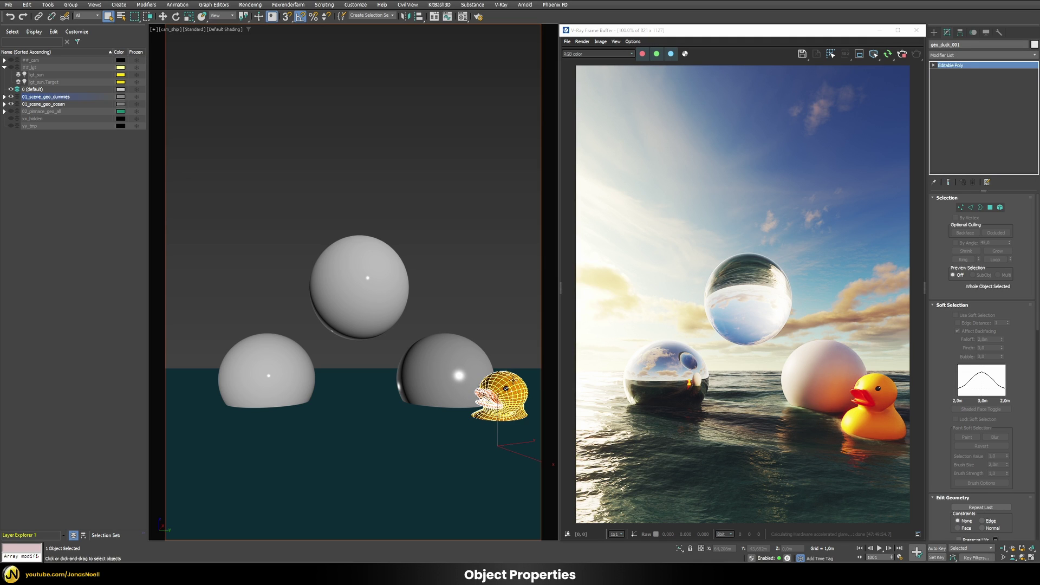
right_click(512, 378)
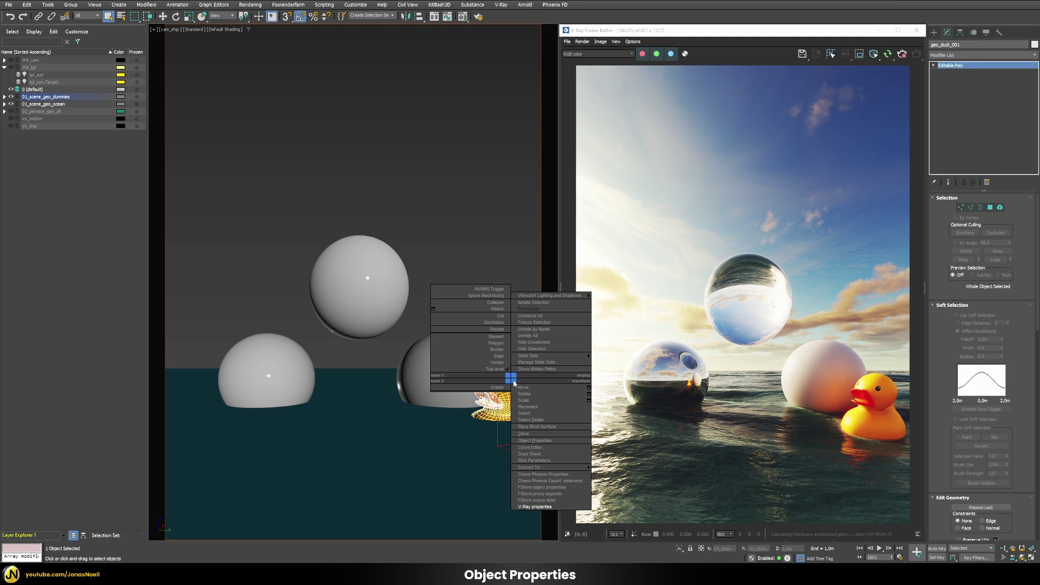
left_click(533, 441)
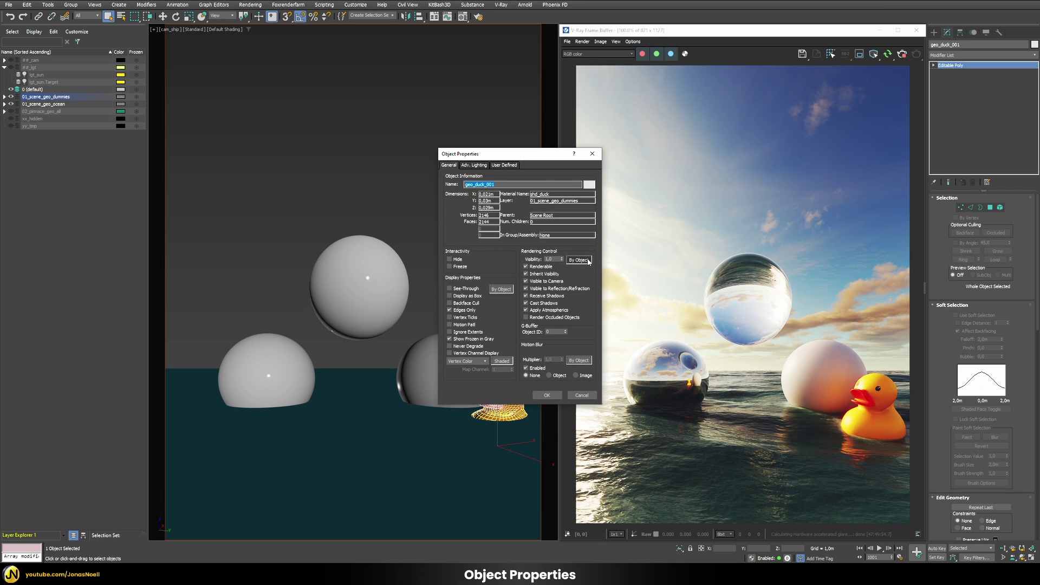
left_click(573, 289)
left_click(554, 394)
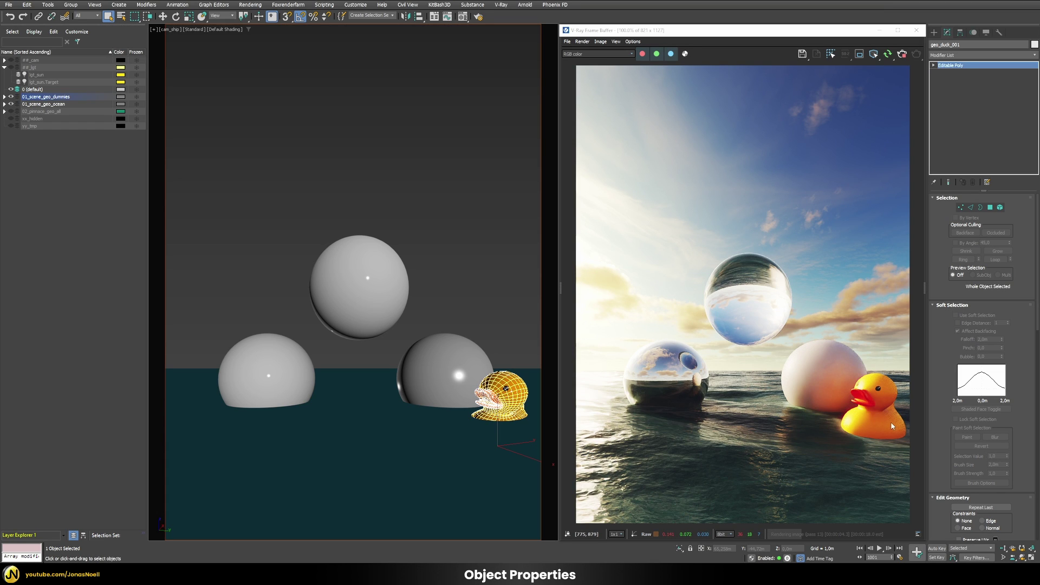
Re-enable Visible to Reflection/Refraction in the rubber duck's object properties
right_click(499, 403)
left_click(532, 453)
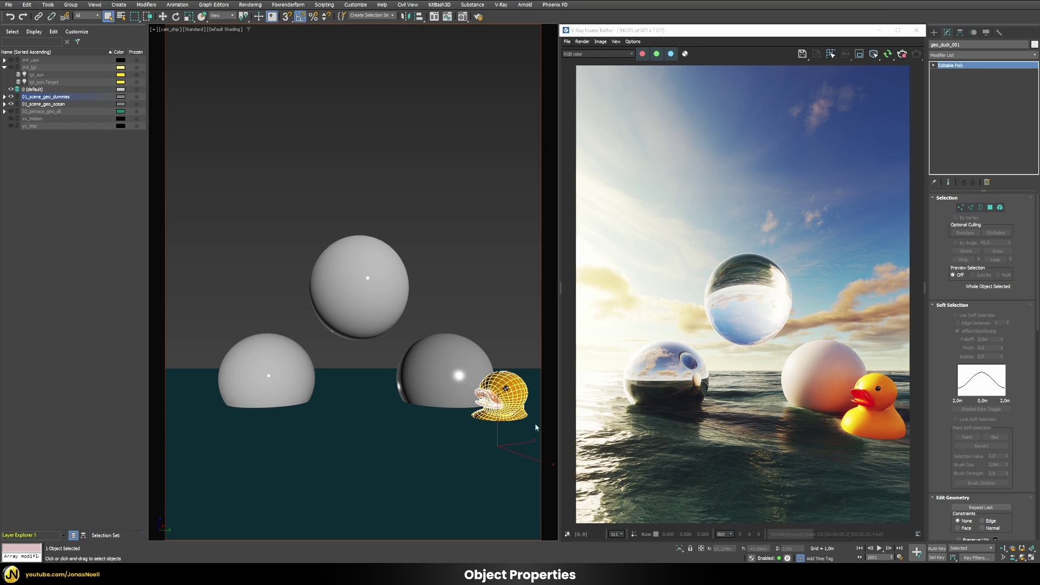
left_click(532, 288)
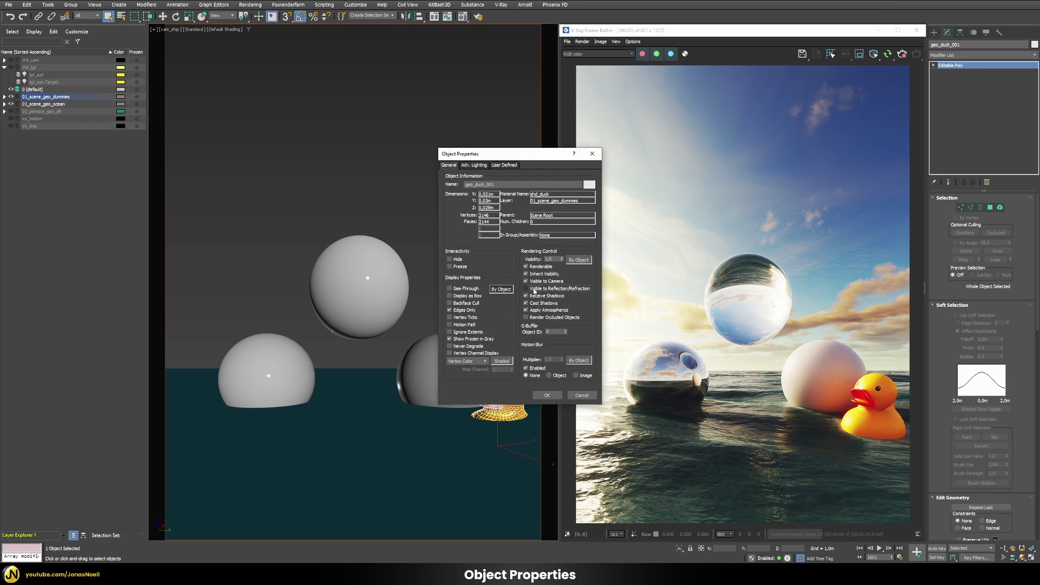
left_click(547, 396)
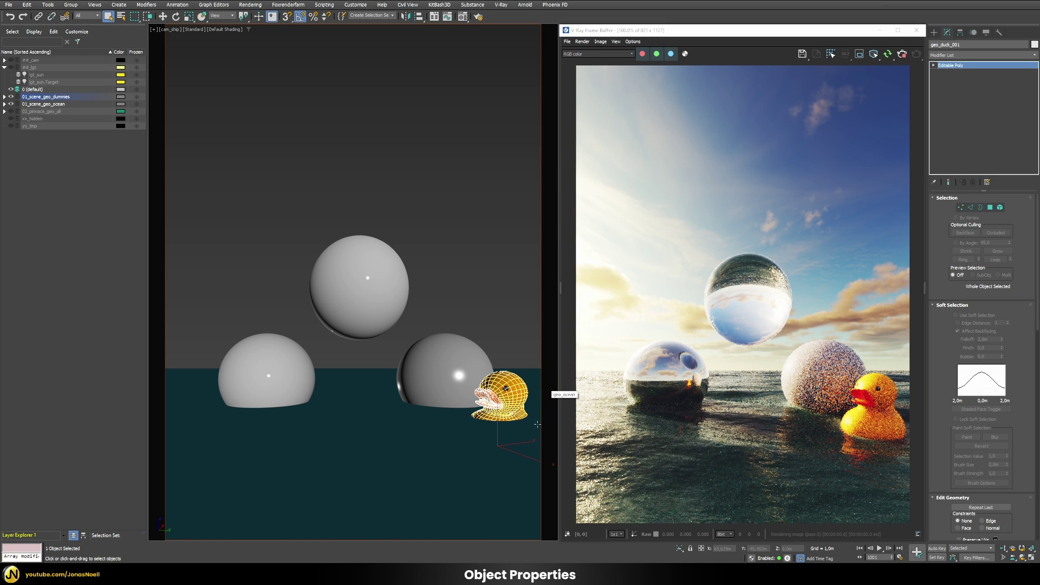
Set the rubber duck's Generate GI multiplier to 4 in its V-Ray object properties and restart the render
right_click(487, 403)
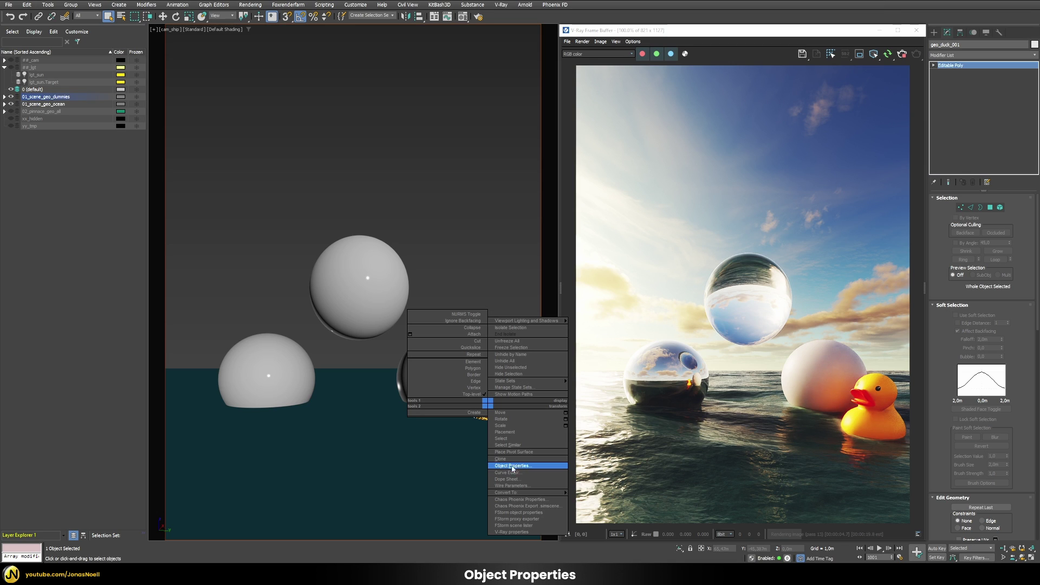
left_click(507, 532)
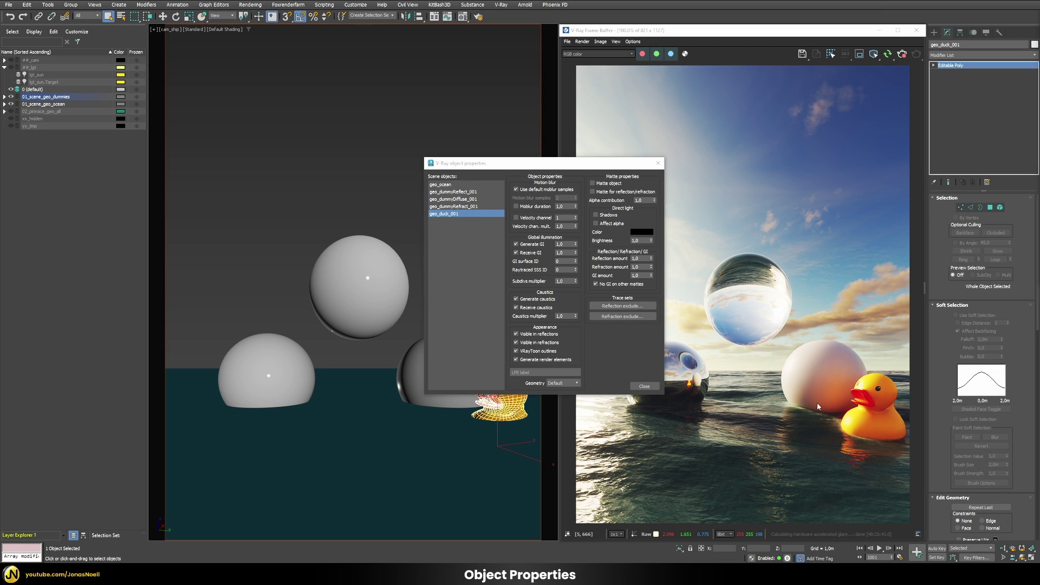
double_click(560, 244)
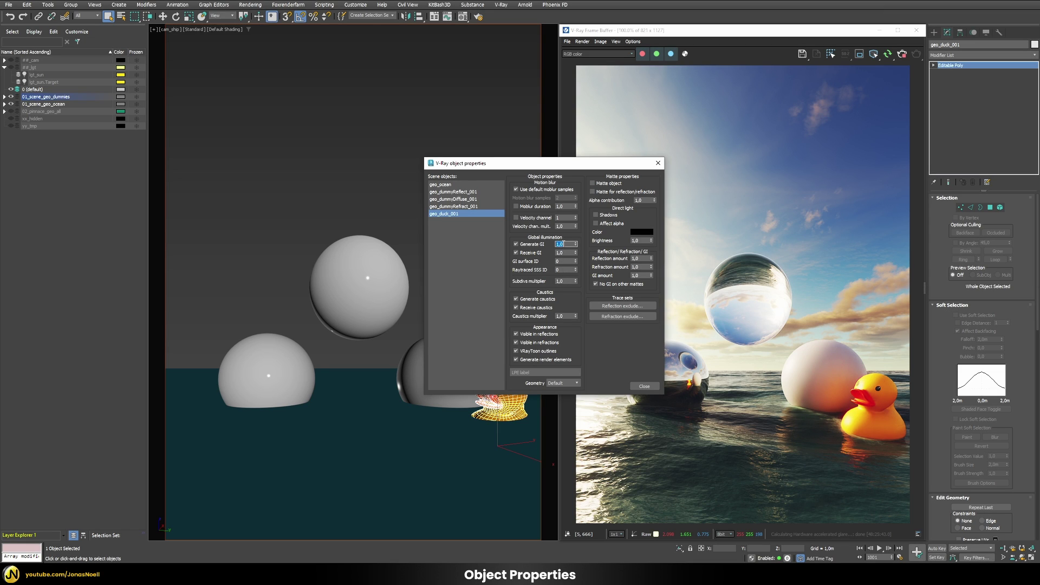
type("4")
left_click(643, 385)
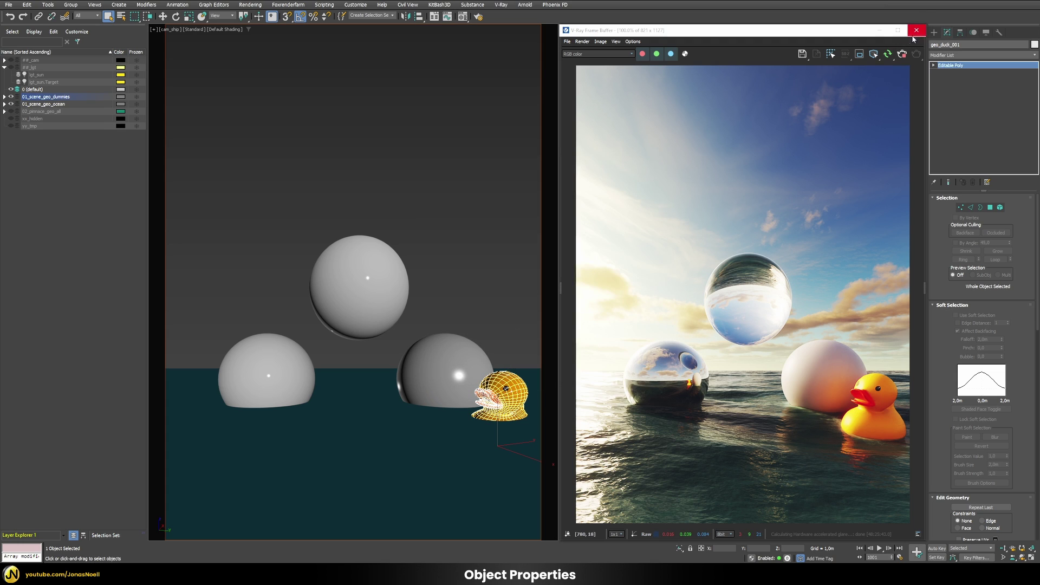
left_click(888, 54)
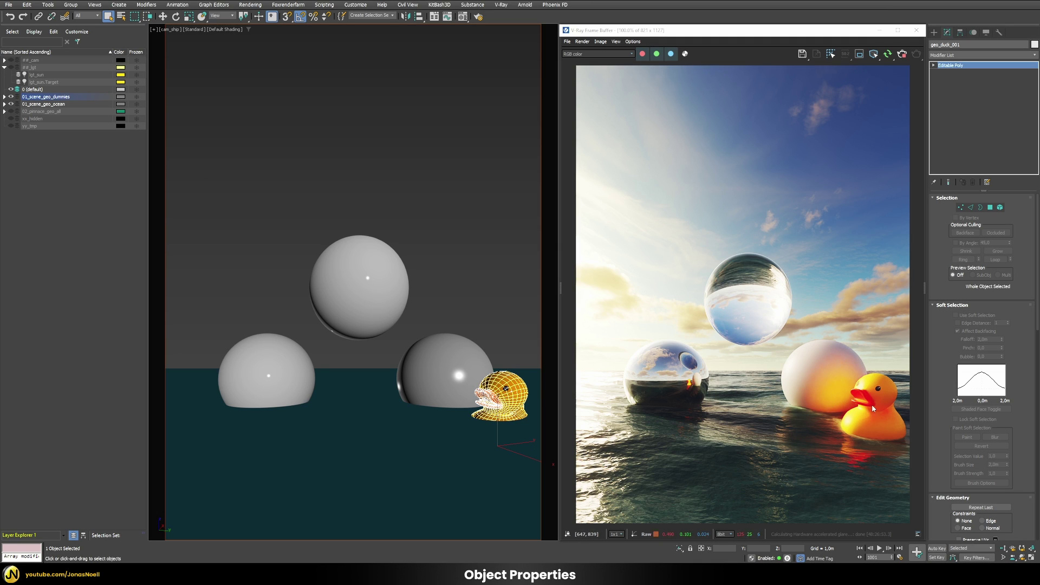
Set the rubber duck's Generate GI multiplier back to 1 in its V-Ray object properties
right_click(503, 407)
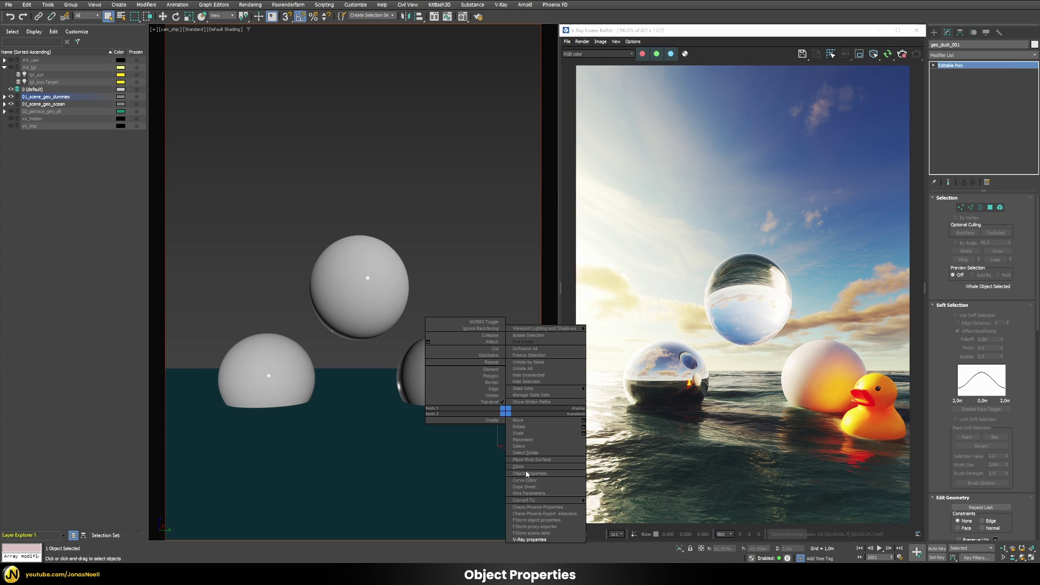
left_click(538, 539)
double_click(561, 244)
type("1")
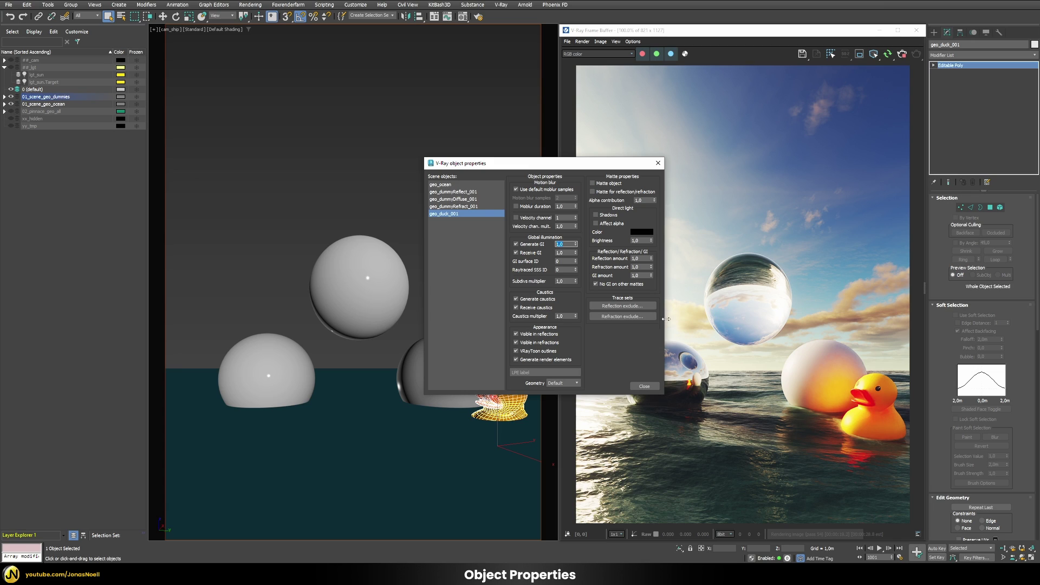
left_click(643, 386)
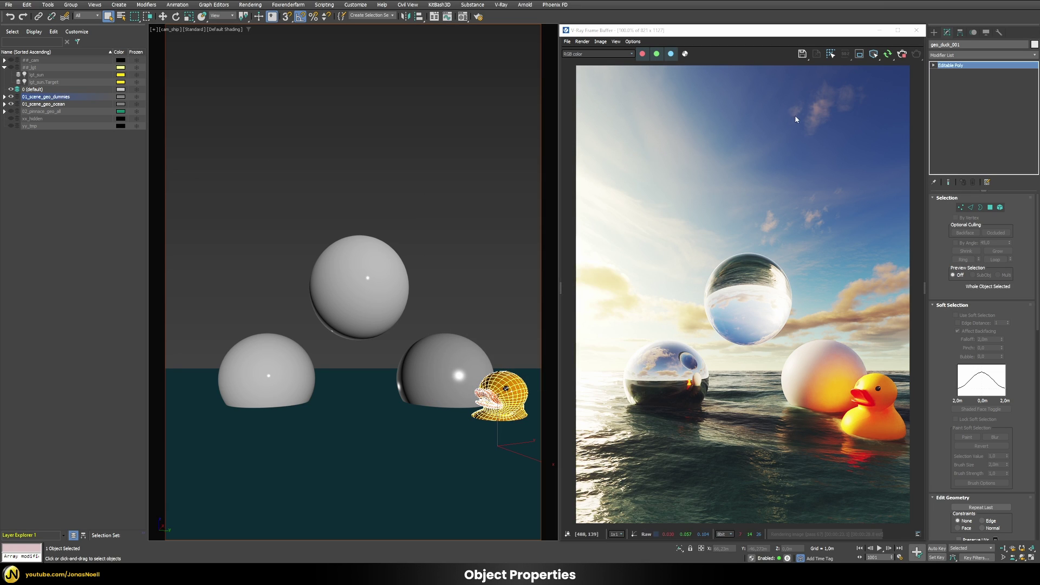
Assign the shd_reflect material to the diffuse dummy sphere beside the duck
left_click(429, 193)
key("m")
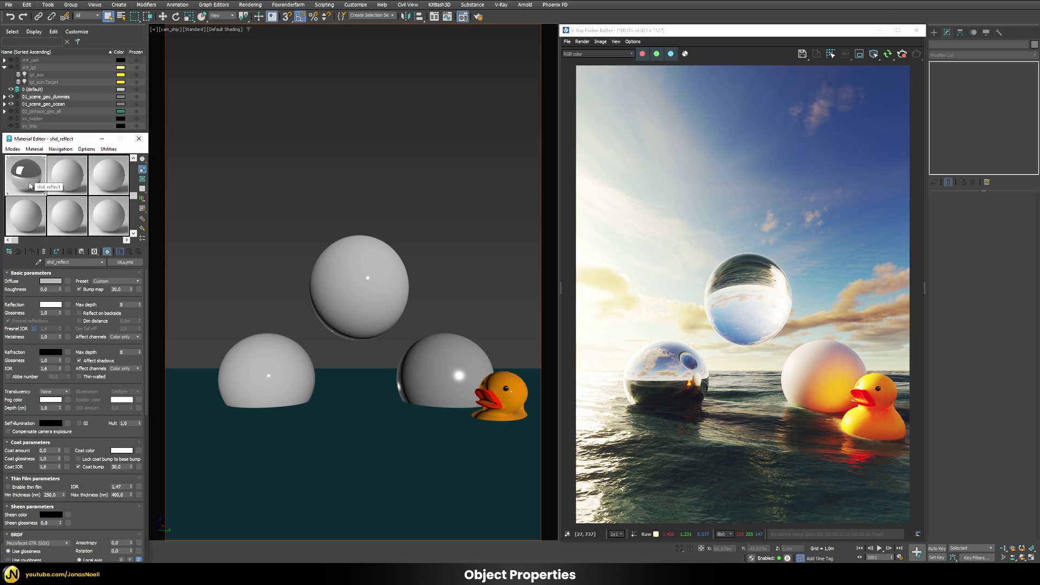
left_click_drag(439, 353, 439, 352)
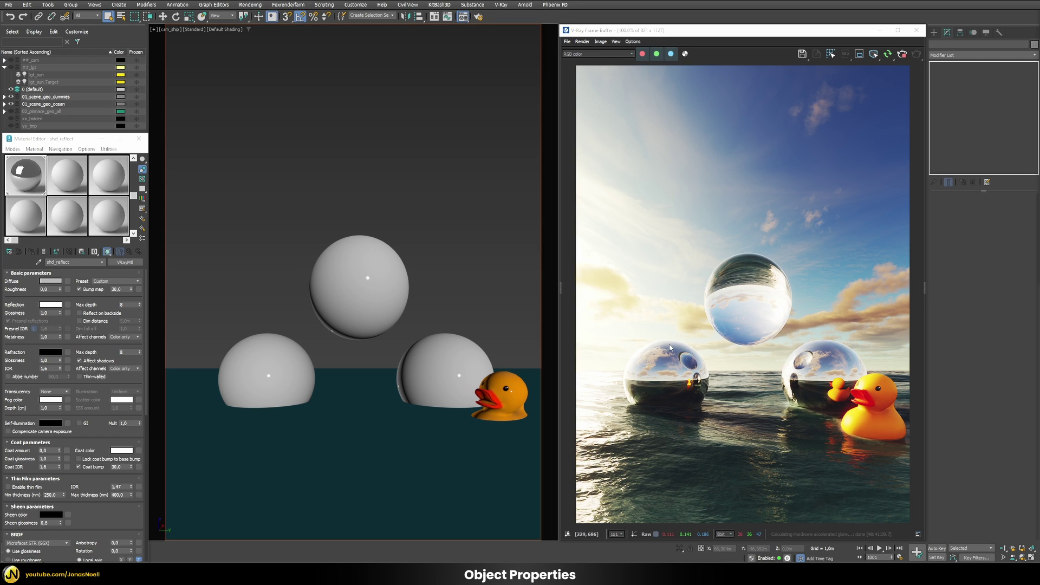
Review the general object properties of the floating refractive sphere, leaving them without changes
left_click(384, 282)
right_click(382, 281)
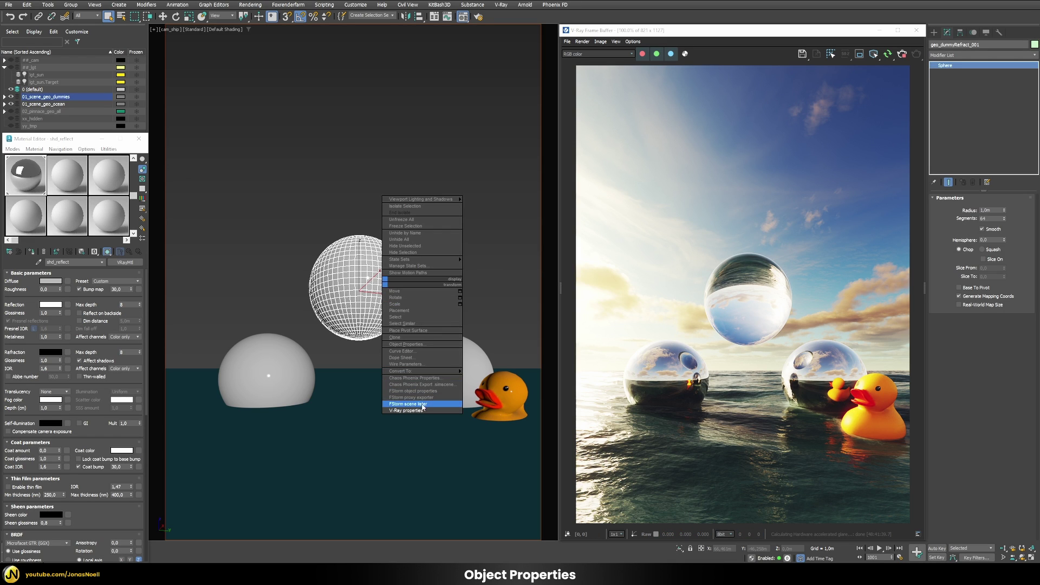
left_click(406, 345)
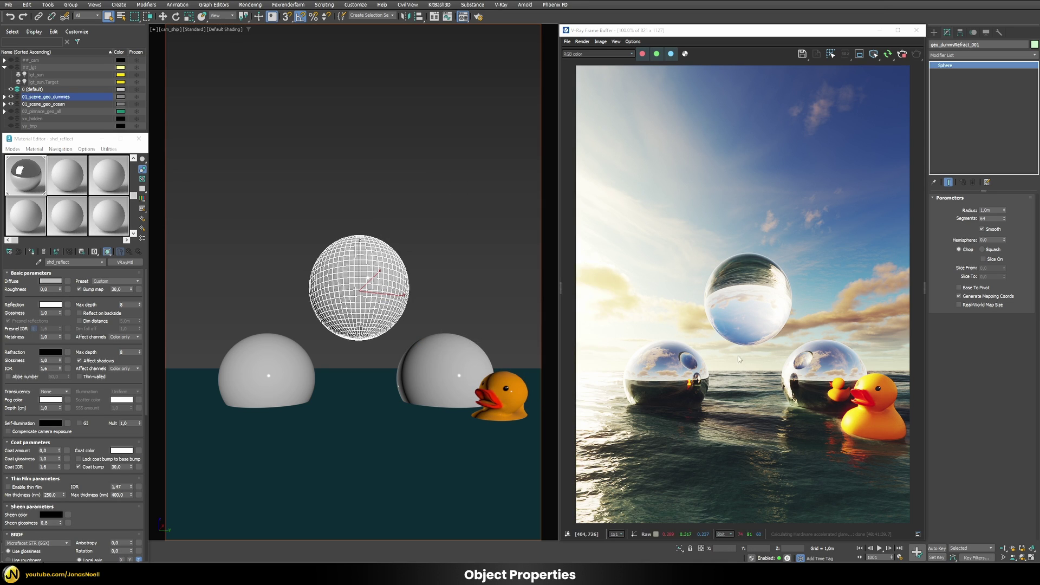
left_click(579, 396)
Exclude geo_dummyRefract_001 from the reflections of geo_dummyReflect_001 through its V-Ray object properties and restart the render
left_click(263, 364)
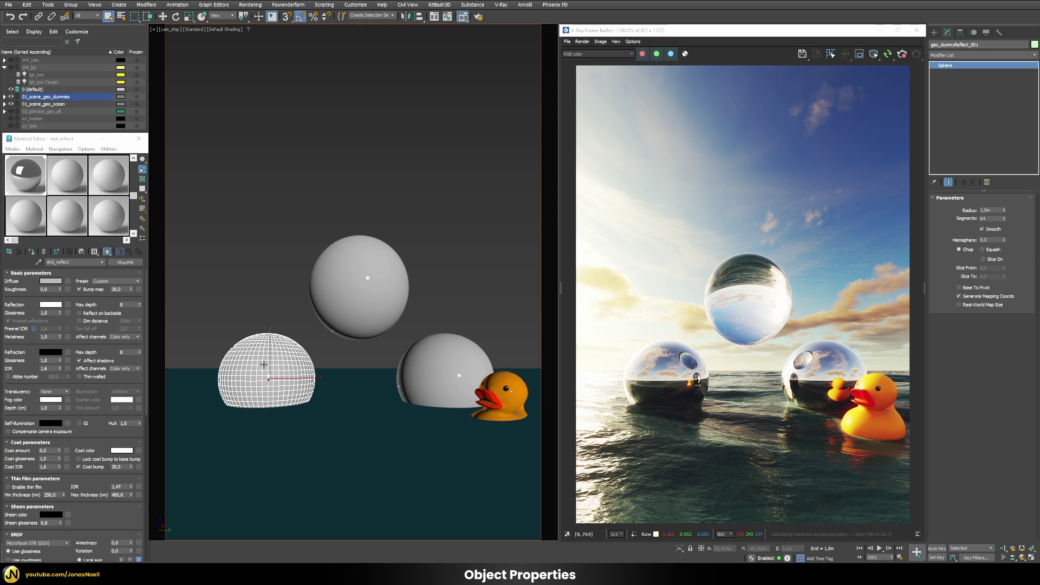
right_click(265, 365)
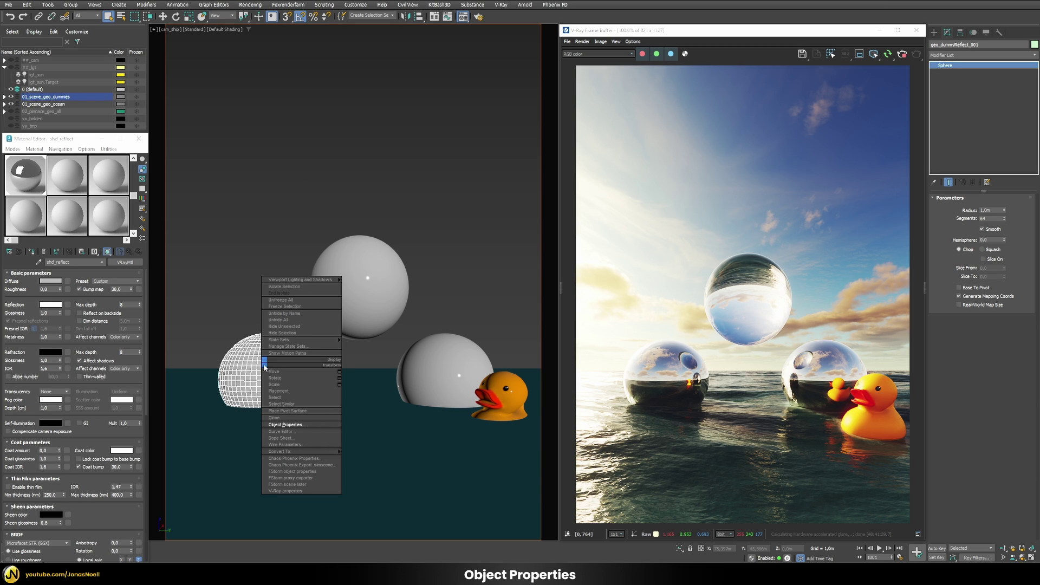
left_click(284, 490)
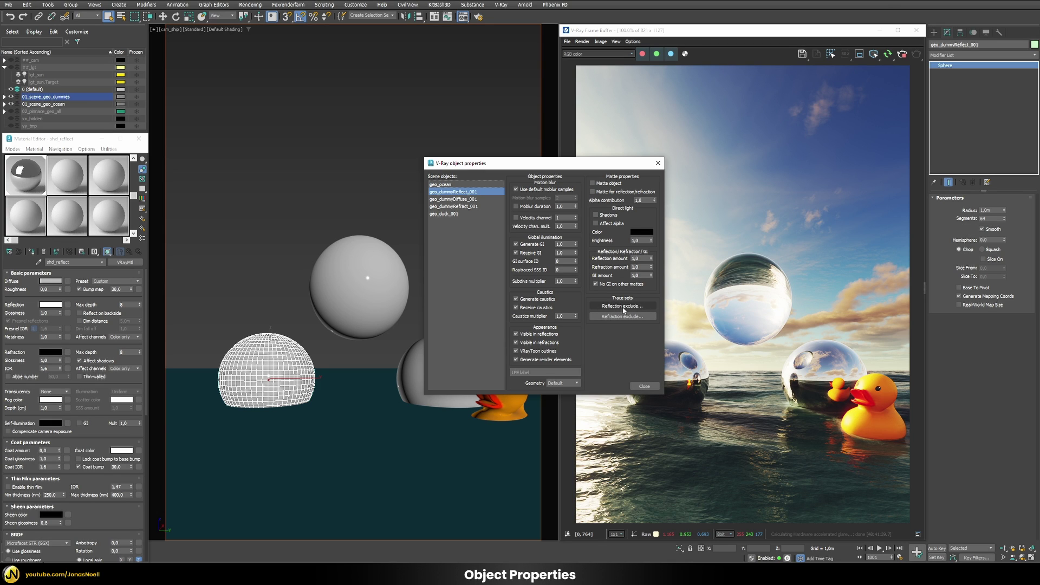
left_click(622, 306)
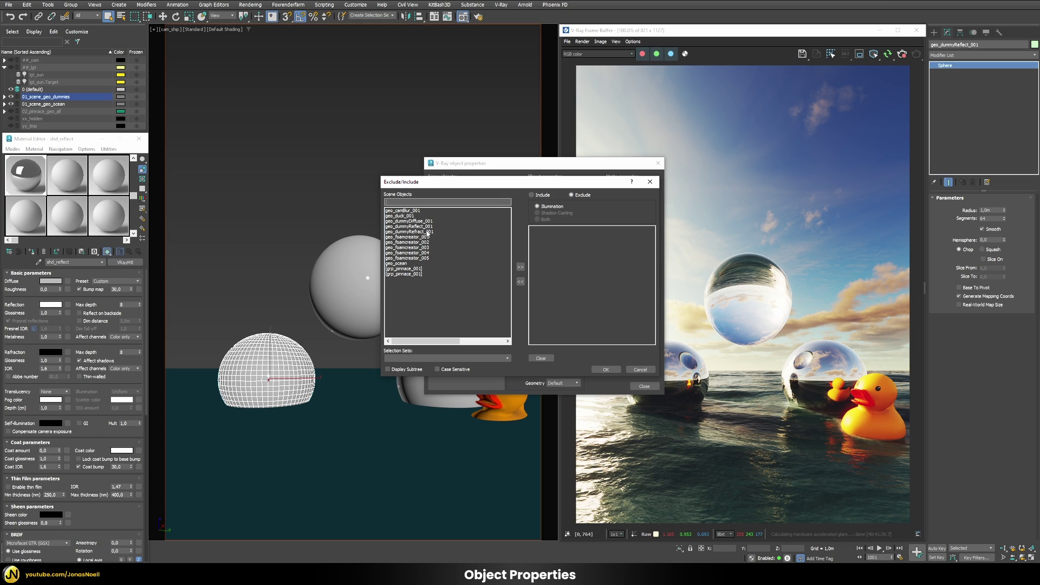
left_click(408, 232)
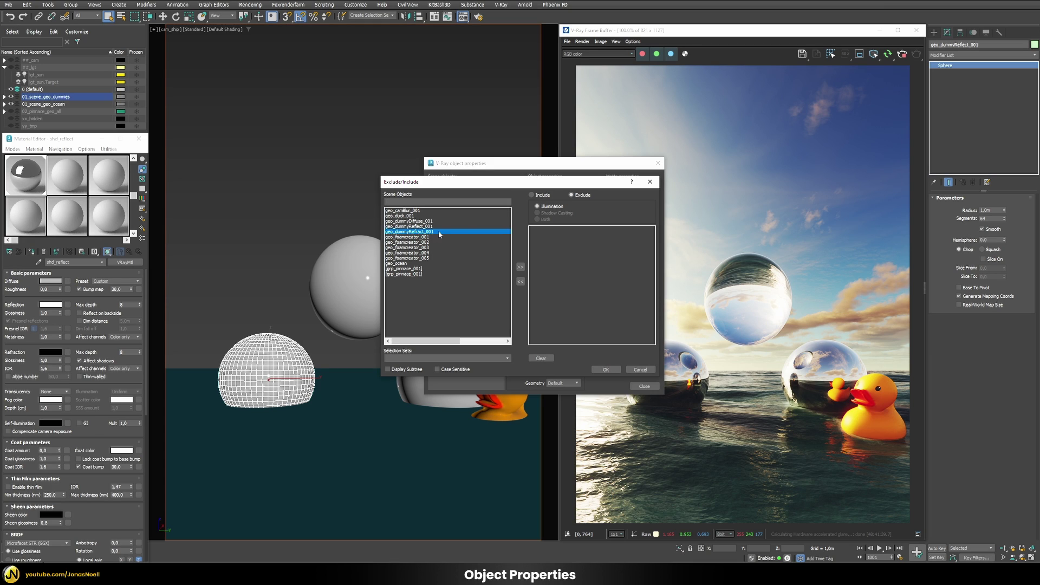
left_click(520, 266)
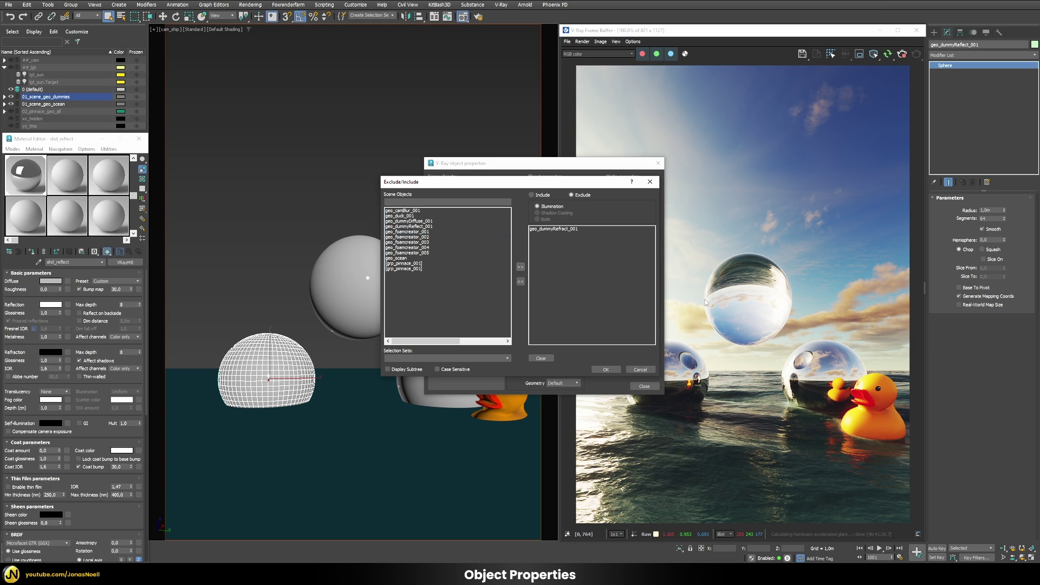
left_click(606, 370)
left_click(643, 388)
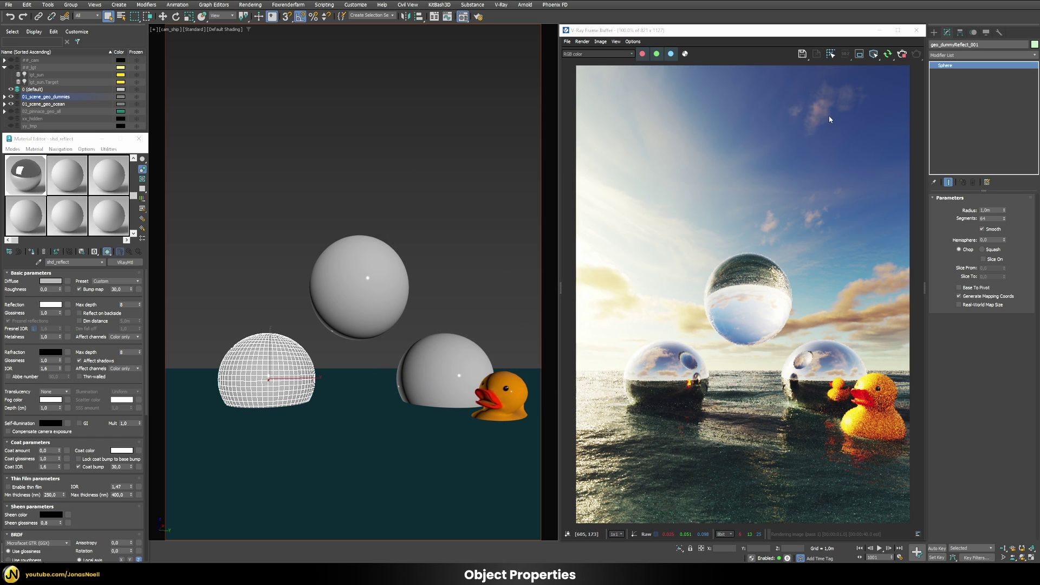
left_click(898, 59)
left_click(888, 55)
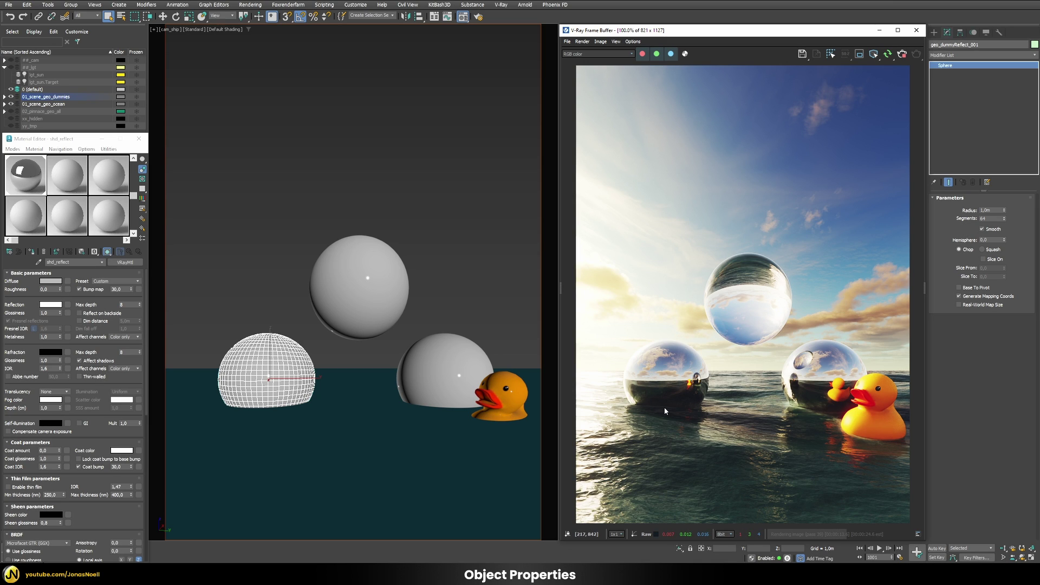
Open the V-Ray object properties of geo_dummyReflect_001 again
right_click(324, 368)
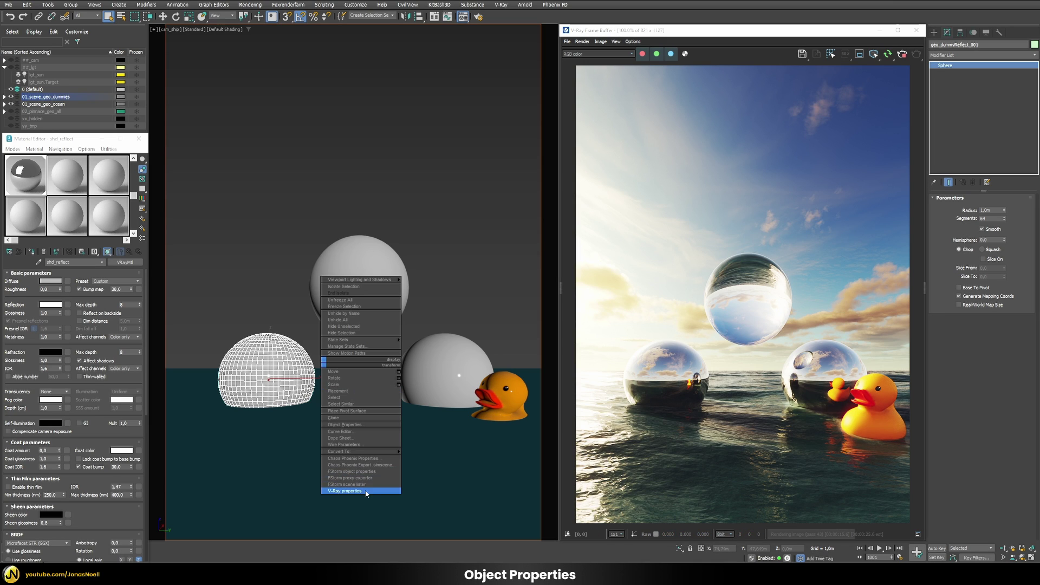
left_click(393, 491)
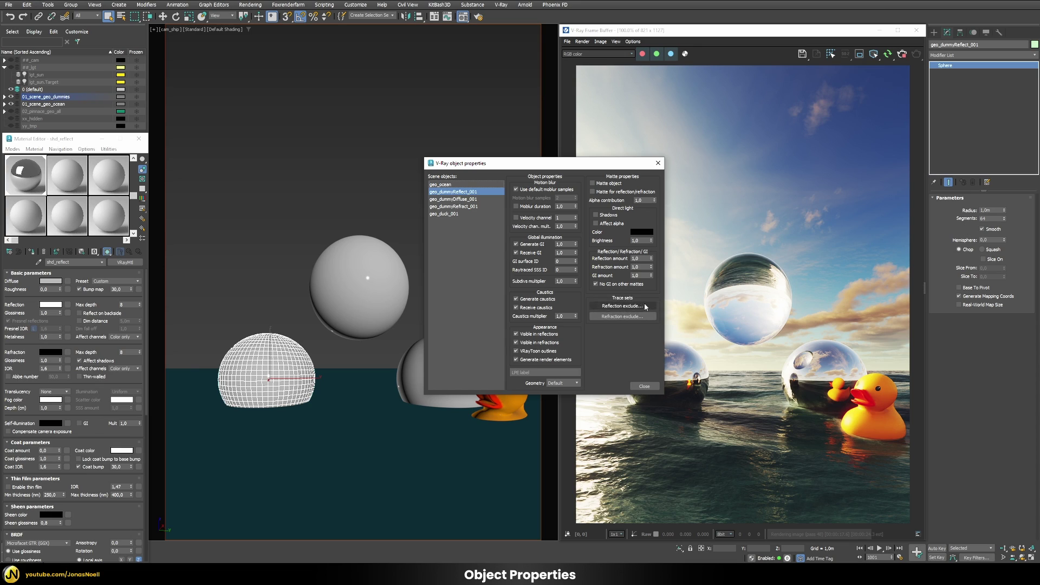